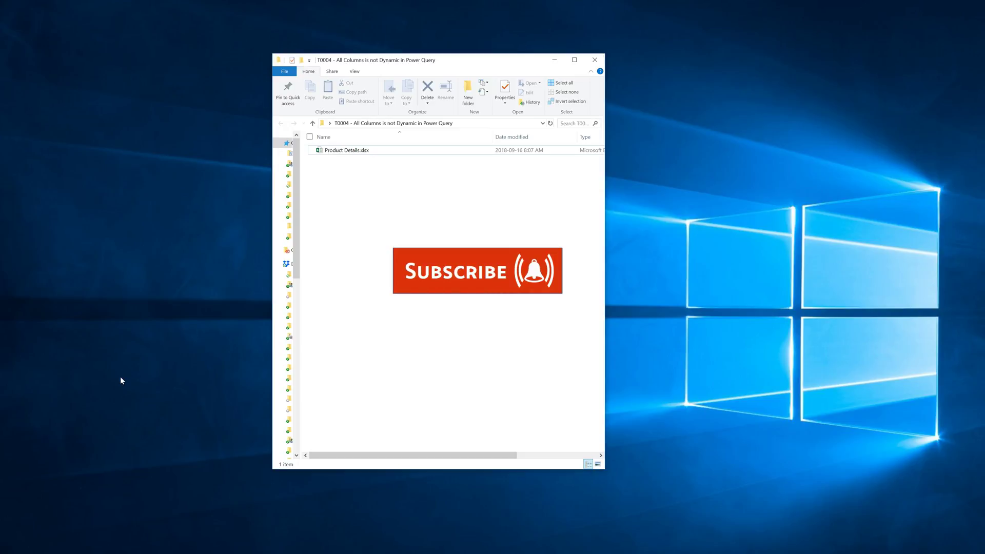
Browse to the T0004 folder in File Explorer and select Product Details.xlsx.
left_click(224, 340)
left_click(406, 291)
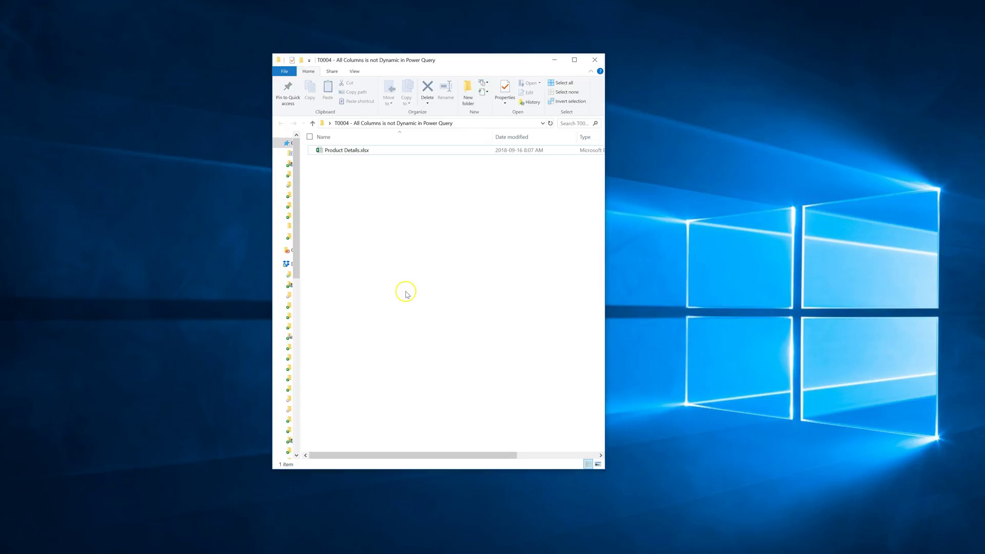
left_click(711, 223)
left_click(863, 214)
left_click(289, 331)
left_click(222, 246)
left_click(341, 210)
left_click(338, 153)
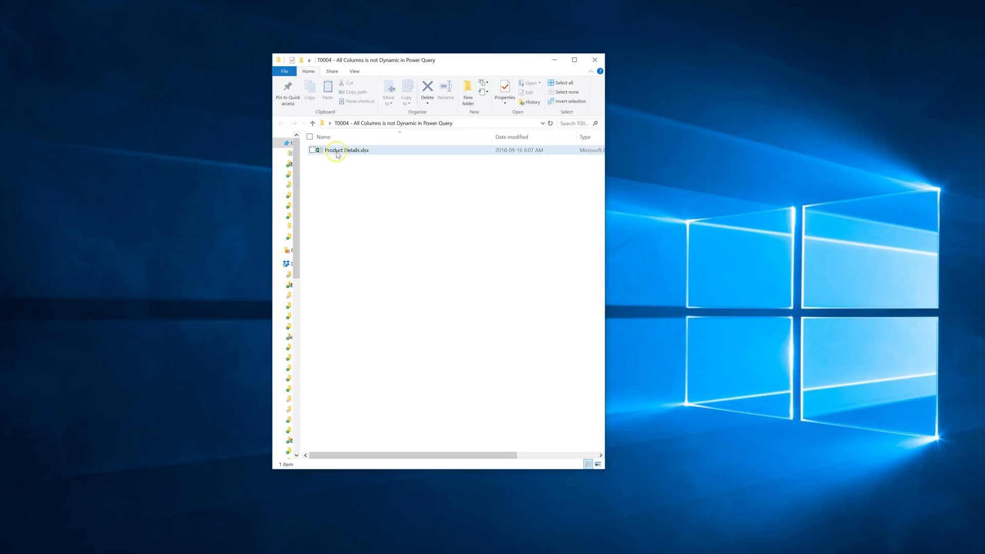
Open Product Details.xlsx in Excel and view sheet A's Product and Qty rows.
double_click(338, 154)
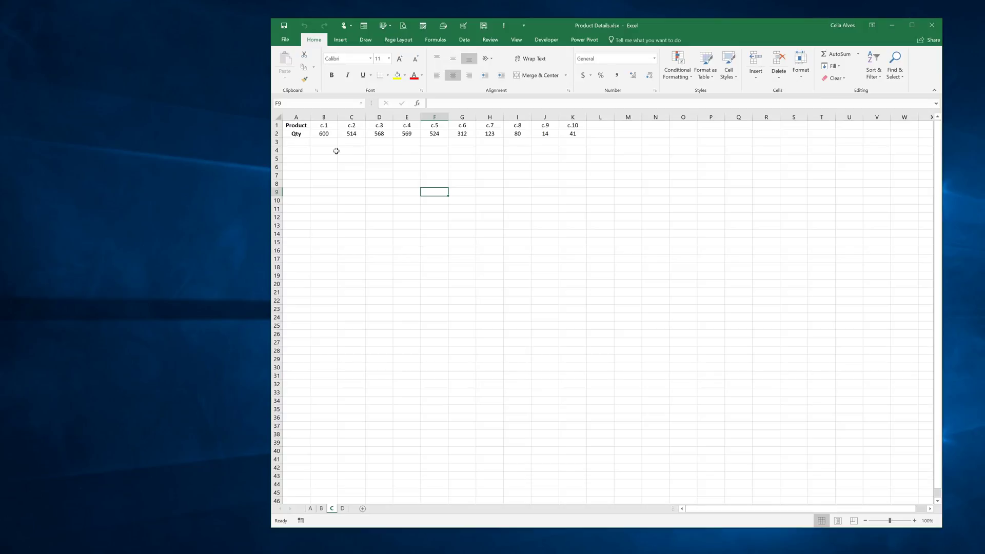
left_click(311, 509)
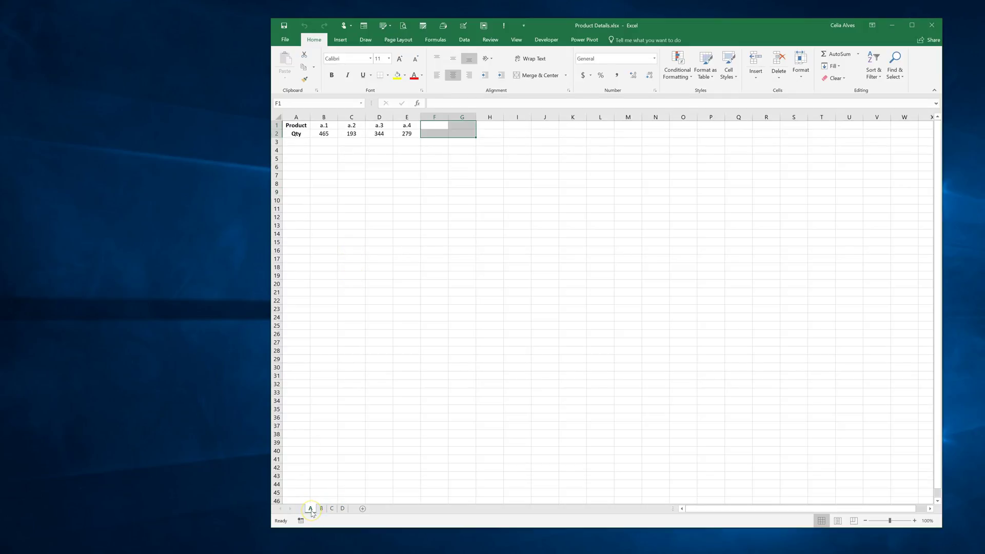
left_click(455, 359)
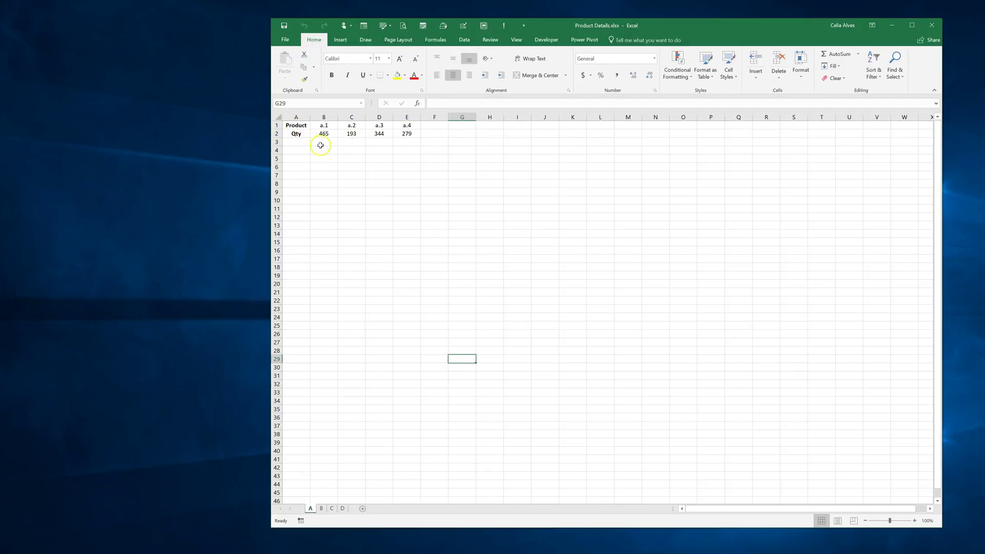
Compare the product codes and quantities on sheets B, C and D.
left_click(321, 509)
left_click(310, 508)
left_click(321, 508)
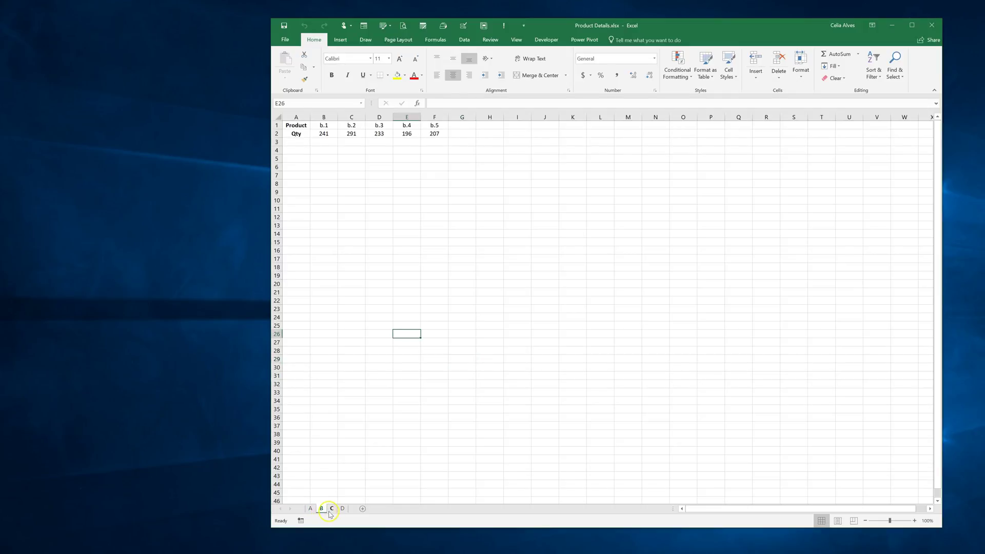
left_click(332, 509)
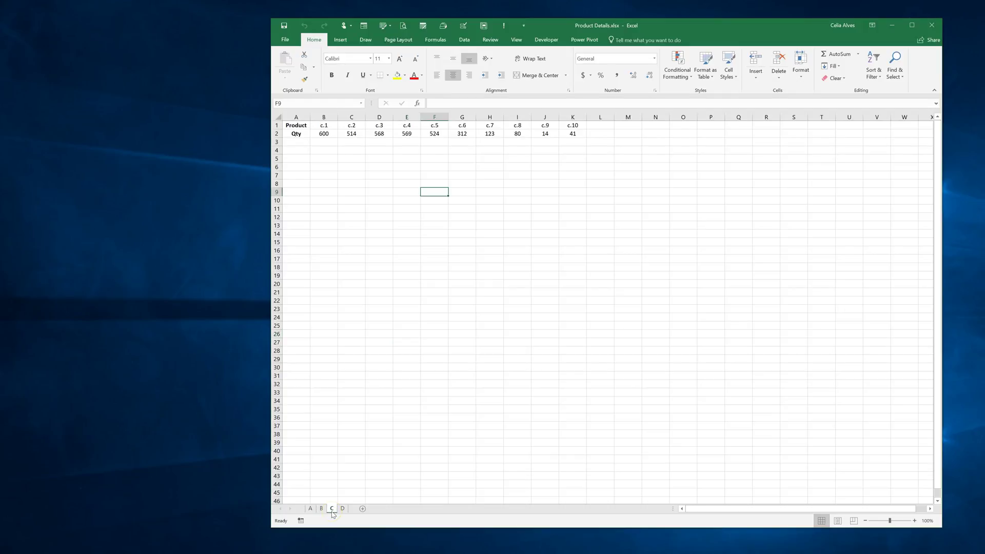
left_click(343, 509)
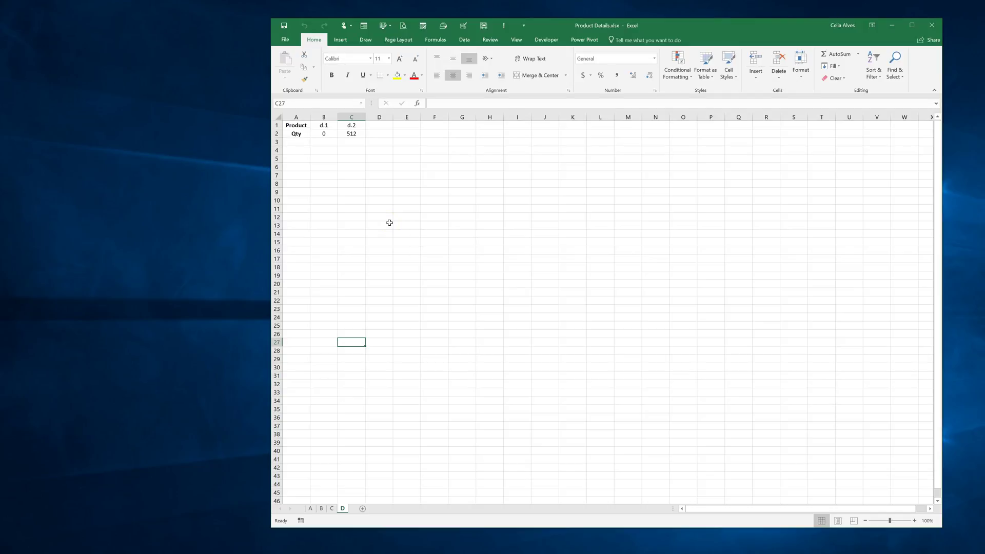
scroll(387, 298, "down", 1)
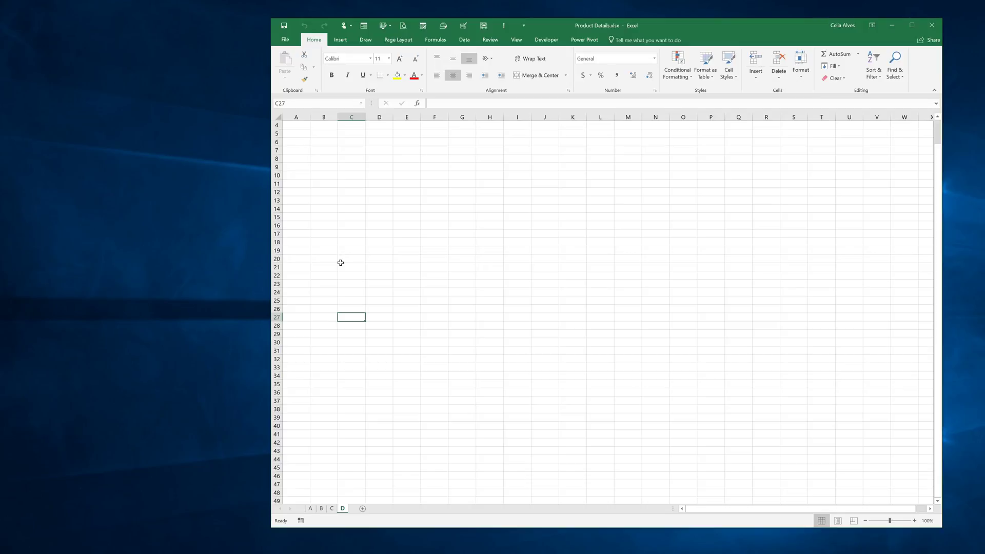
scroll(340, 262, "up", 1)
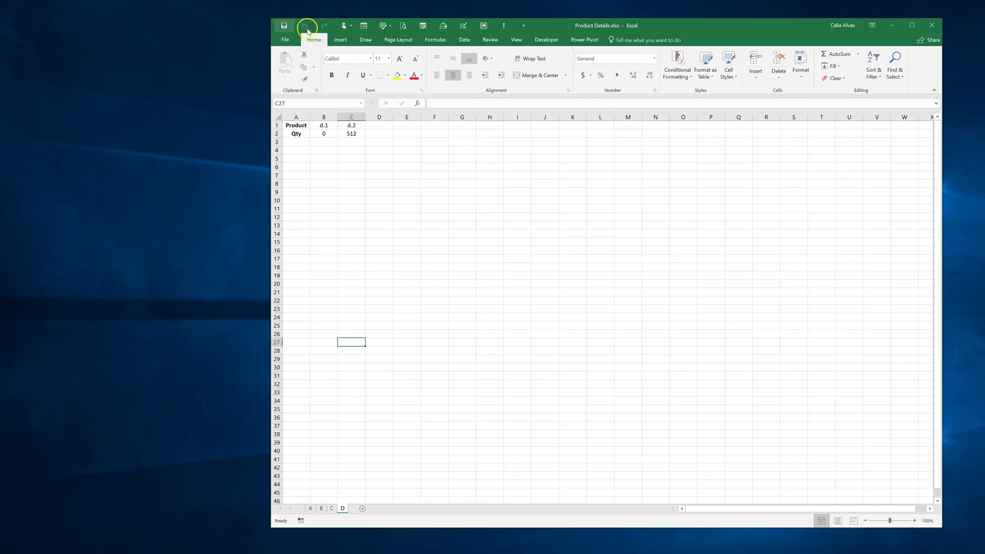
Close Product Details and create a new Excel workbook named Get Data in the folder.
left_click(935, 32)
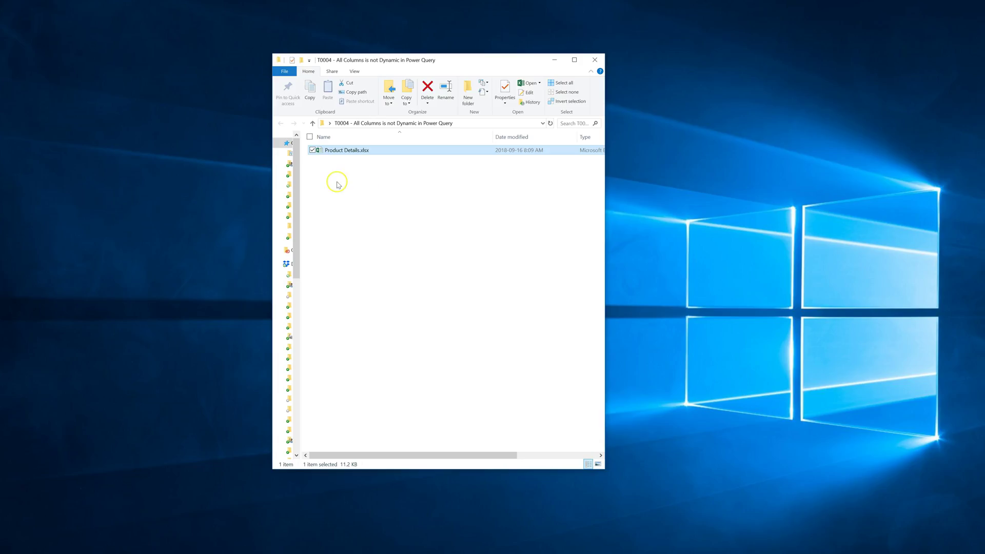
right_click(337, 183)
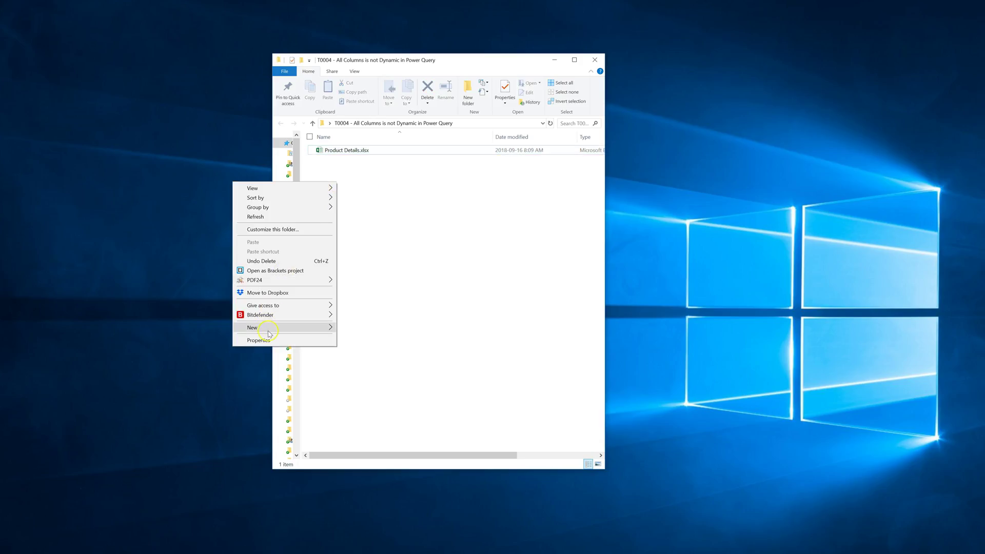
mouse_move(271, 332)
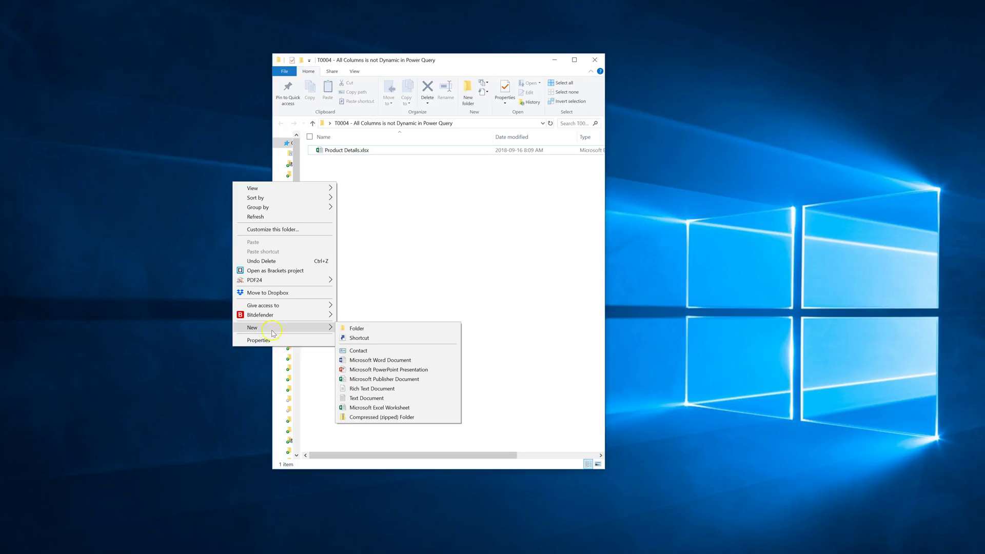
left_click(380, 408)
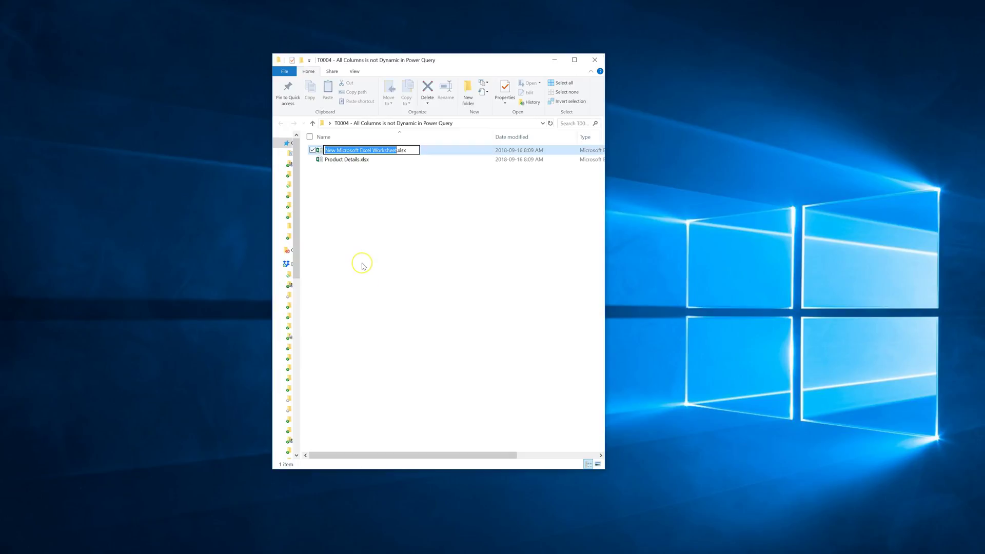
type("Get Data")
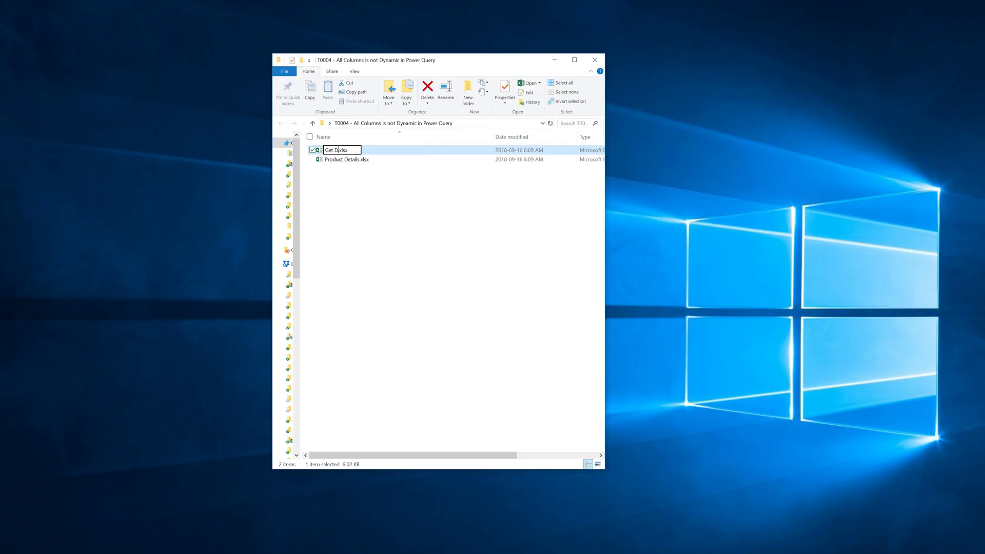
key("Return")
key("Return")
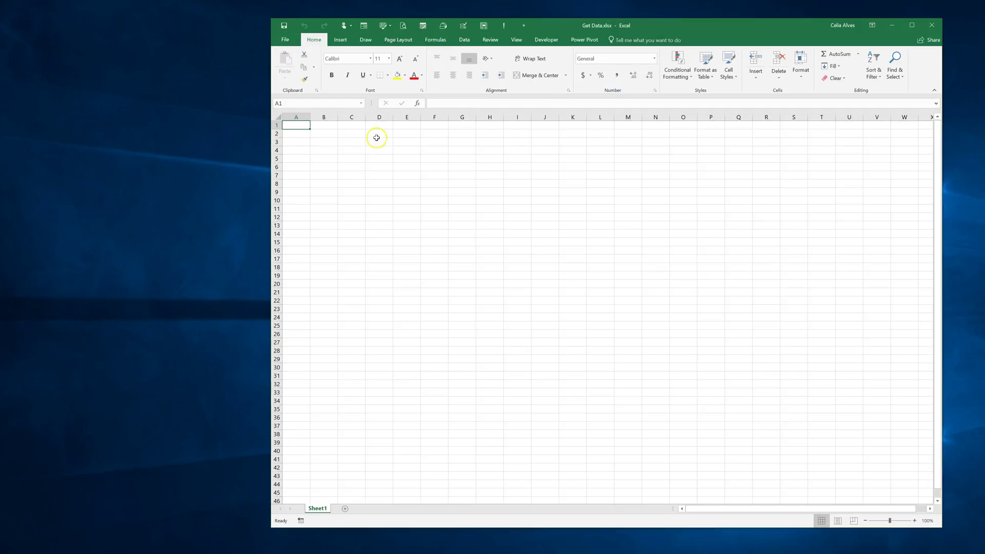
Start a Get Data > From File > From Workbook import on the Data ribbon.
left_click(465, 41)
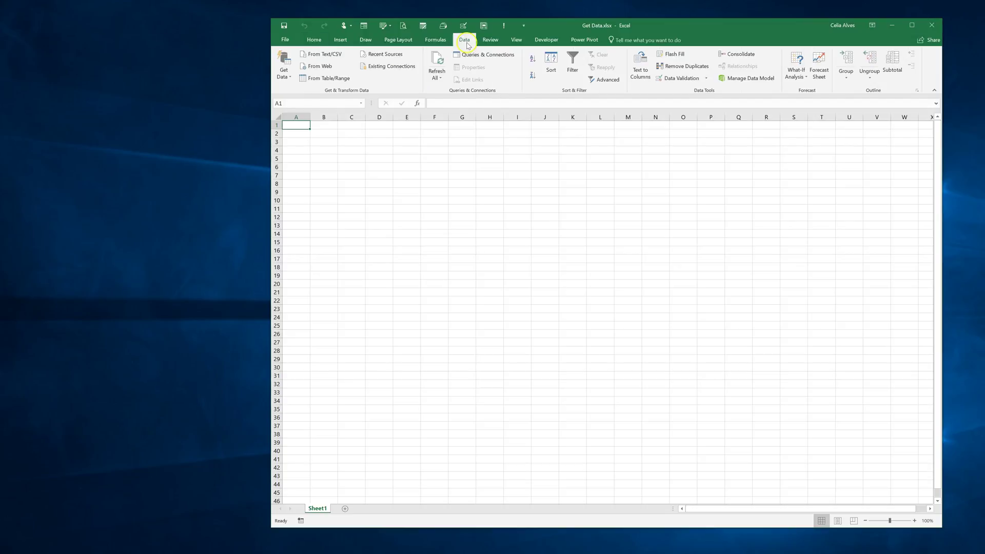
left_click(284, 66)
mouse_move(293, 94)
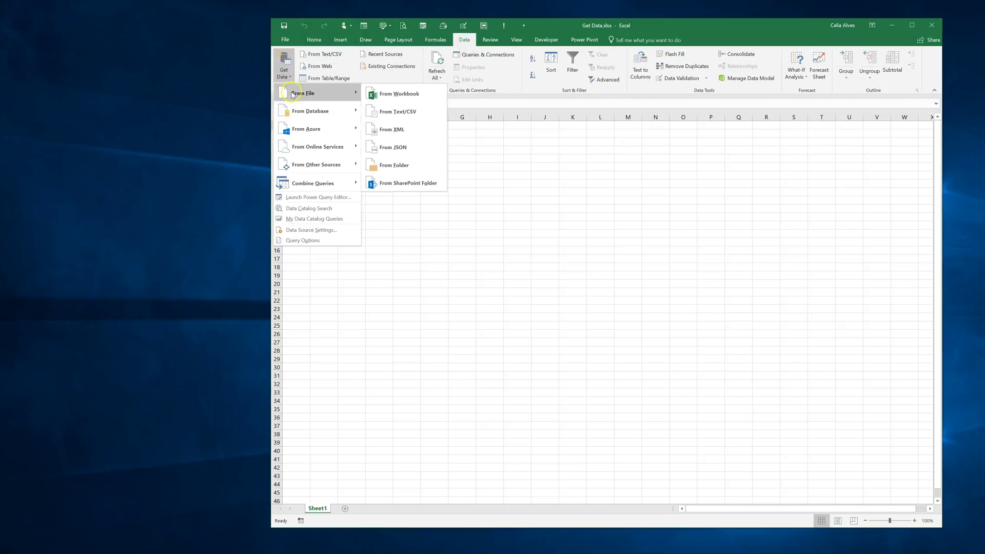
left_click(387, 93)
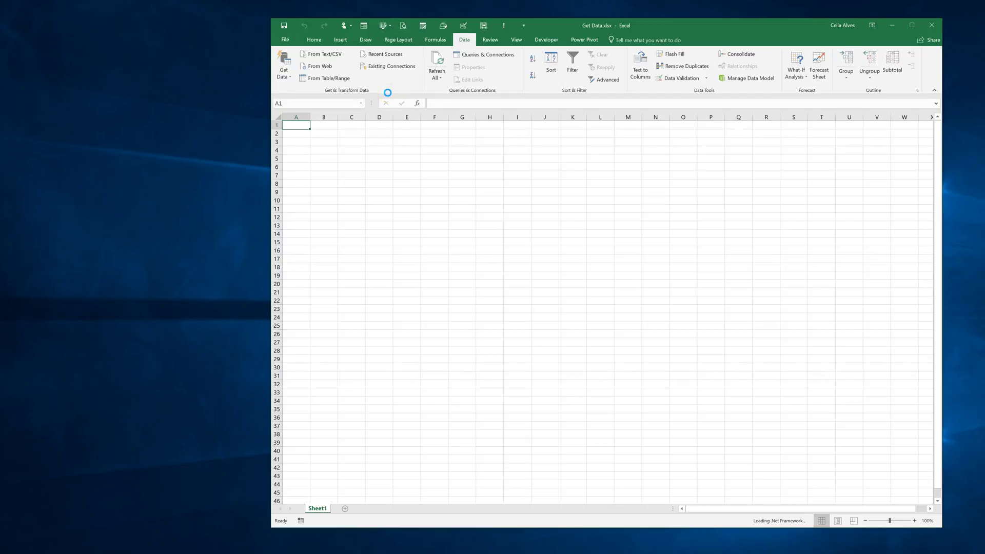
Pick Product Details.xlsx from the T0004 folder and select the whole workbook in Navigator.
left_click(403, 38)
type("C:\\Users\\Celia\\Desktop\\T0004 - All Columns is not Dynamic in Power Query")
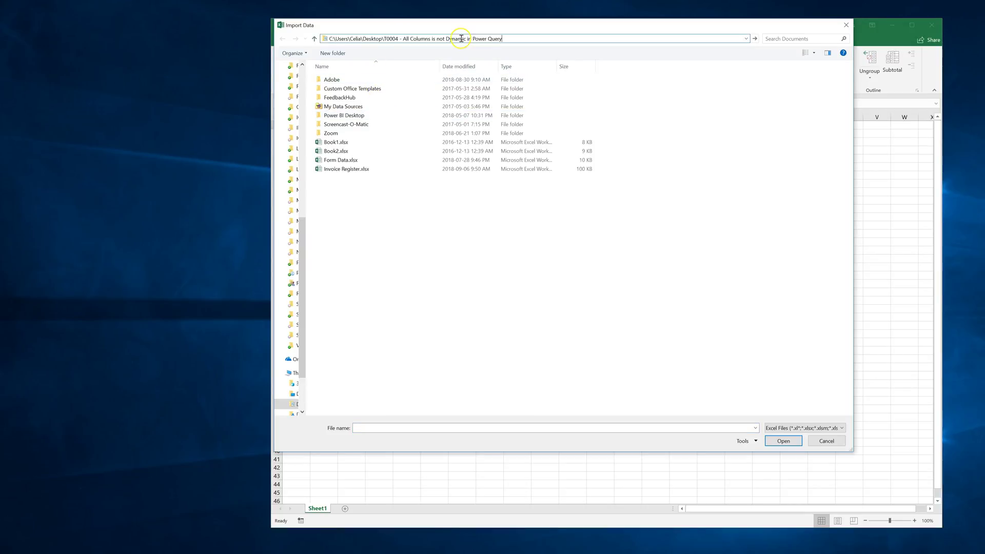
key("ctrl+a")
key("Return")
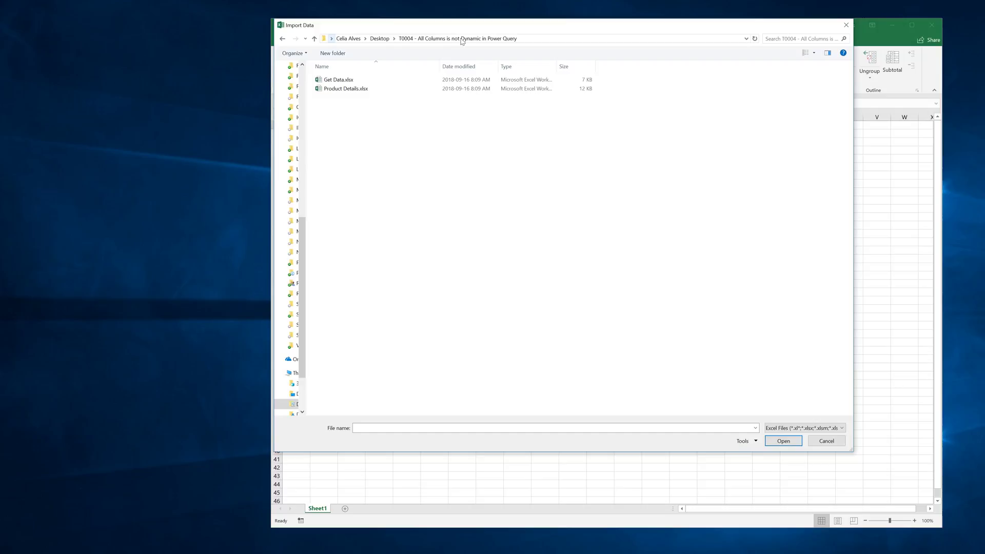
left_click(343, 92)
double_click(343, 90)
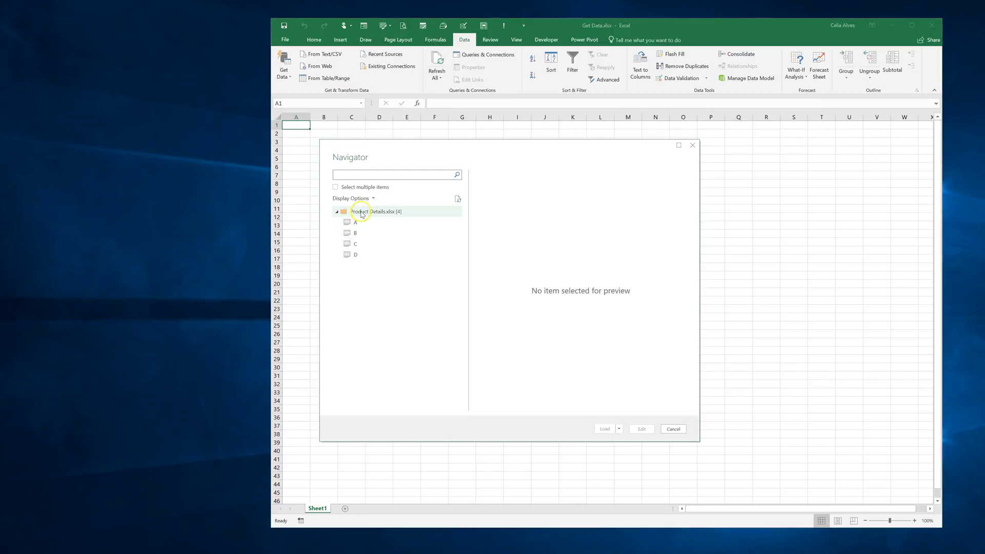
left_click(361, 213)
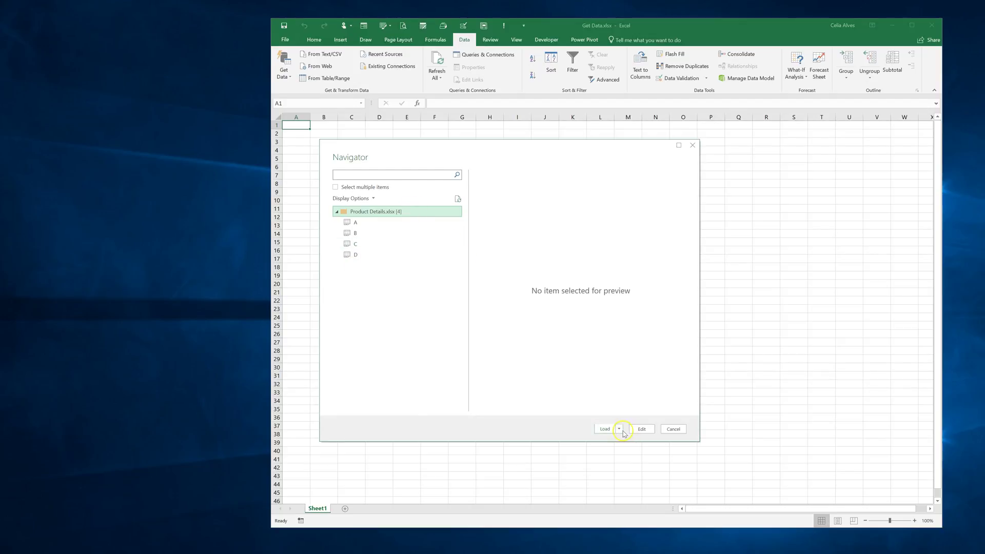
Edit the workbook query in Power Query, keeping only the Data column.
left_click(642, 429)
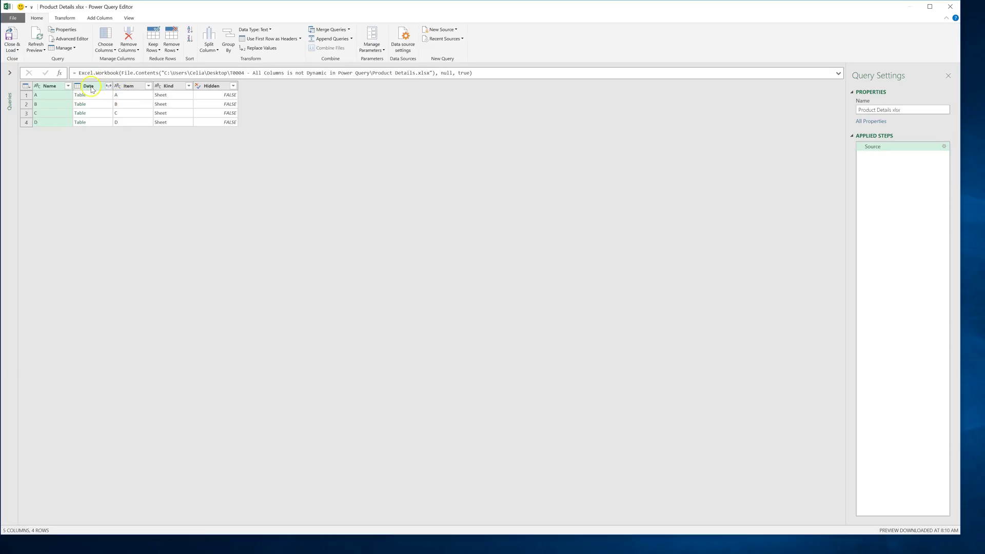
left_click(82, 86)
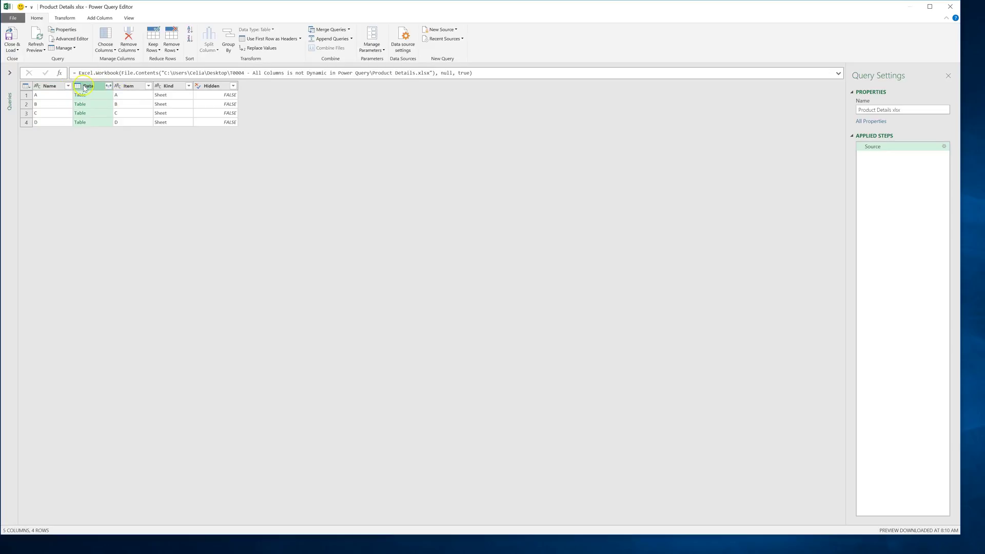
right_click(96, 86)
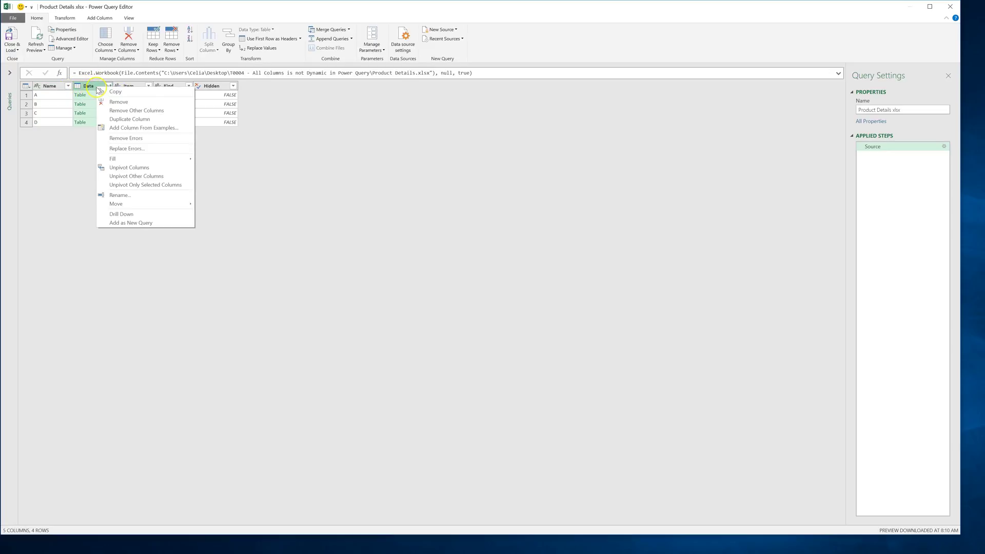
left_click(114, 111)
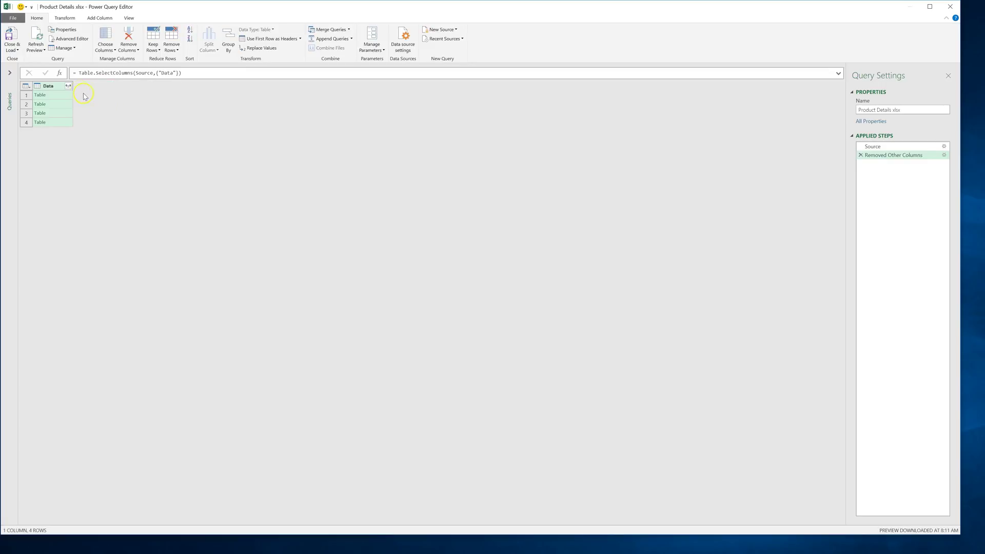
Expand Data into Column1 through Column11 without the Data name prefix.
left_click(68, 86)
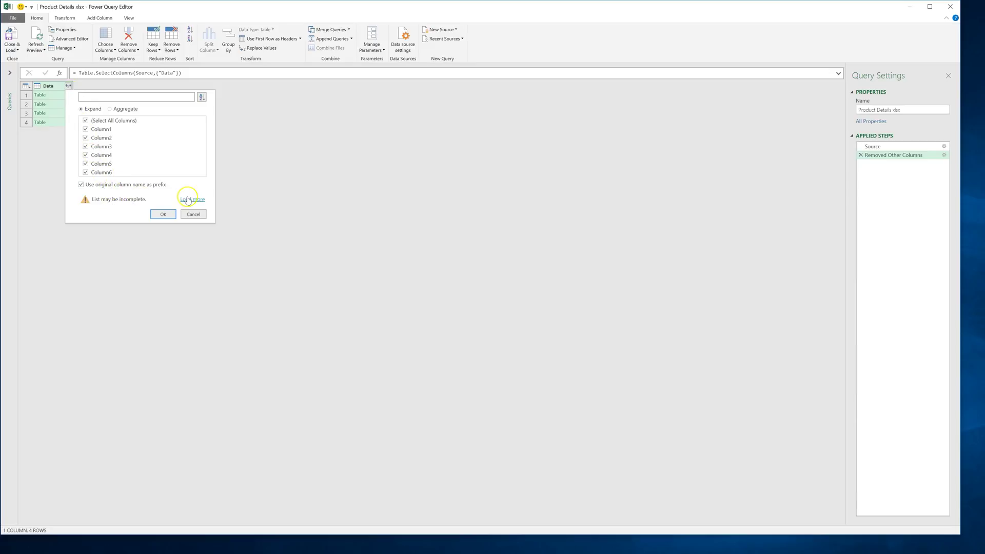
left_click(81, 185)
left_click(191, 200)
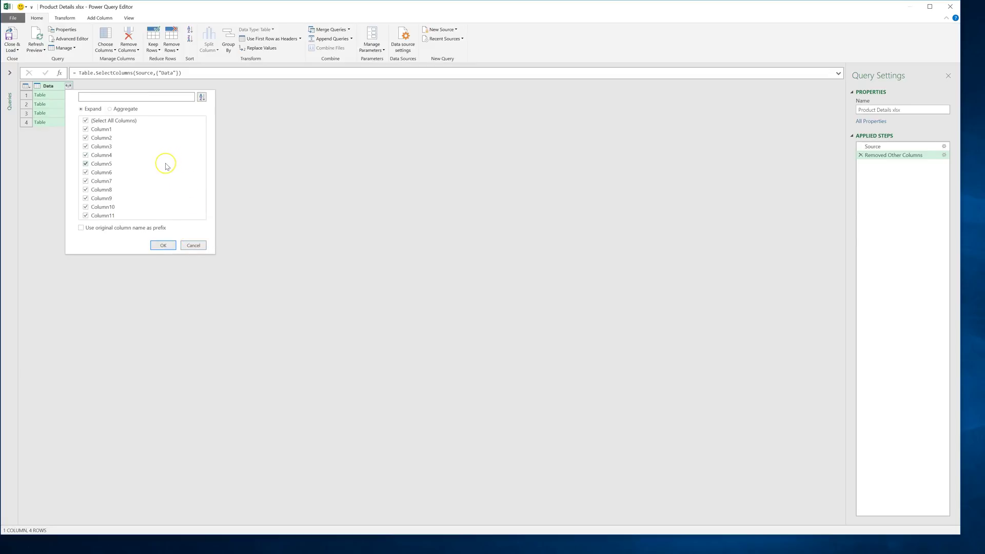
left_click(163, 246)
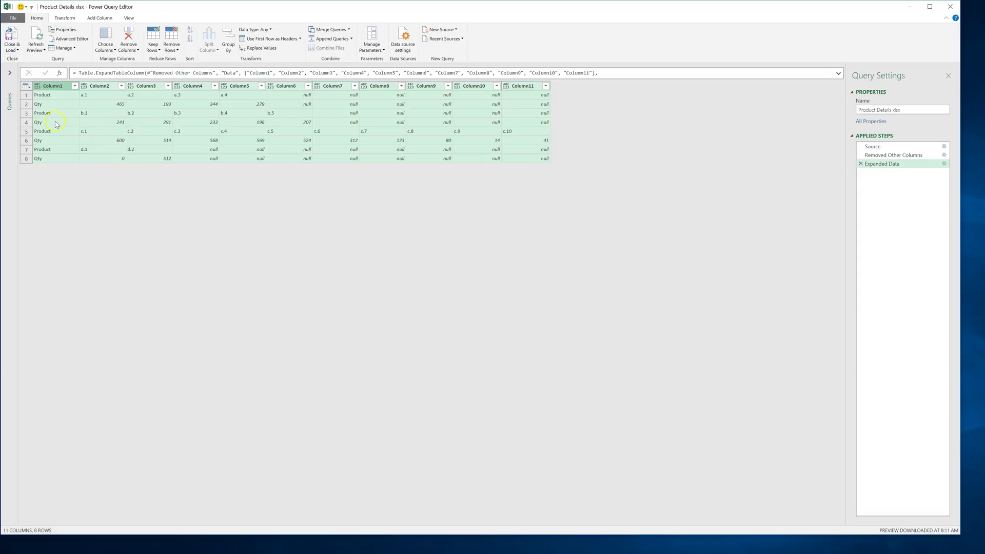
Filter Column1 to keep only the Product rows.
left_click(61, 87)
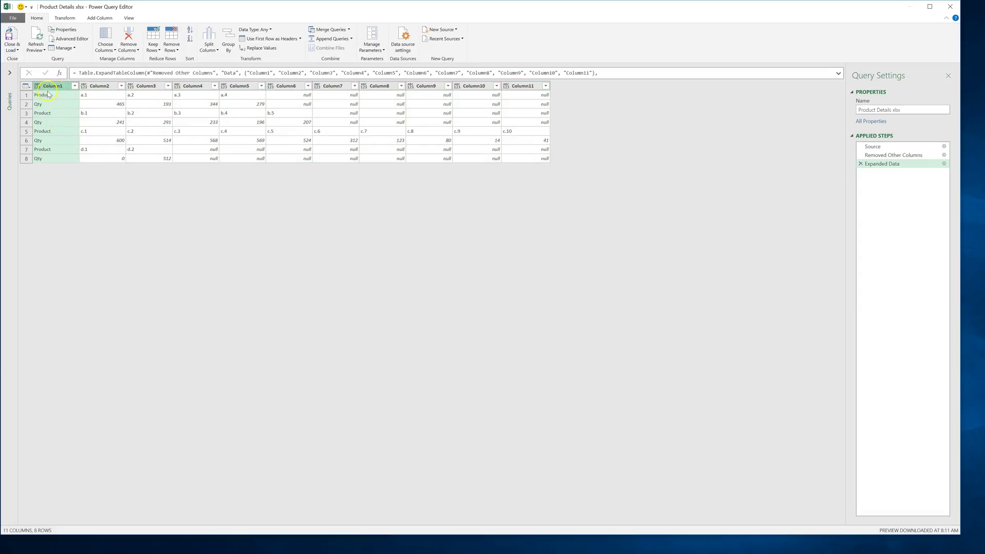
left_click(74, 86)
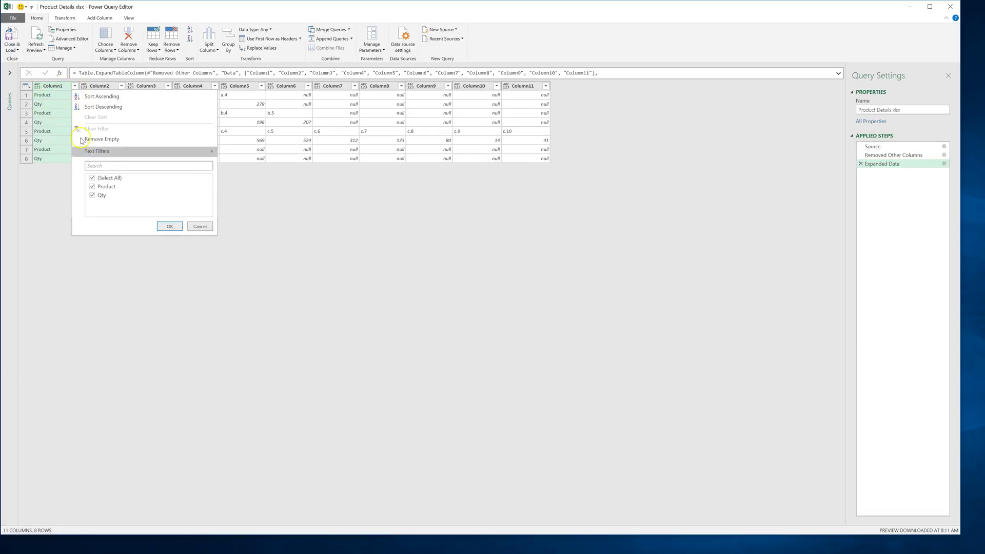
left_click(92, 178)
left_click(92, 187)
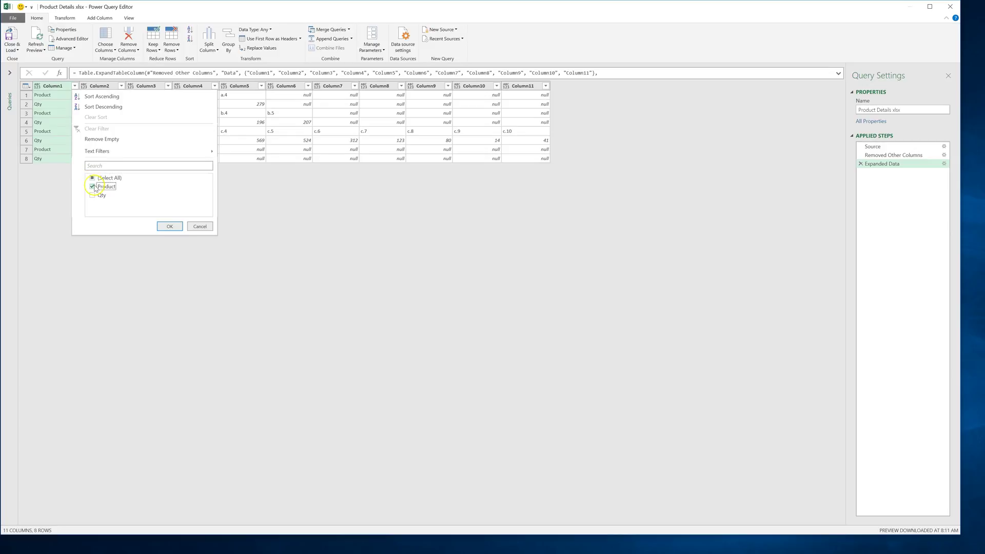
left_click(164, 225)
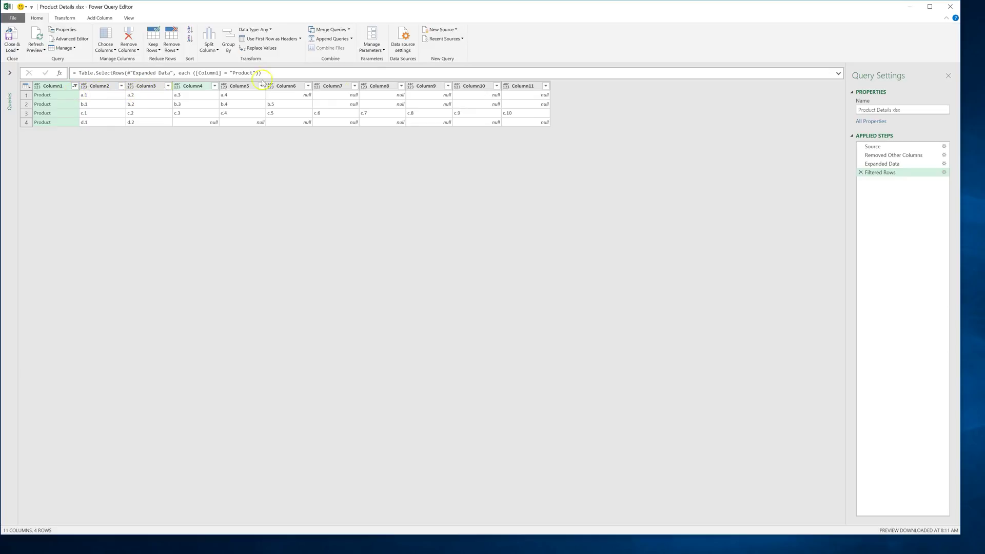
Unpivot all columns except Column1, then keep only the Value column.
right_click(61, 88)
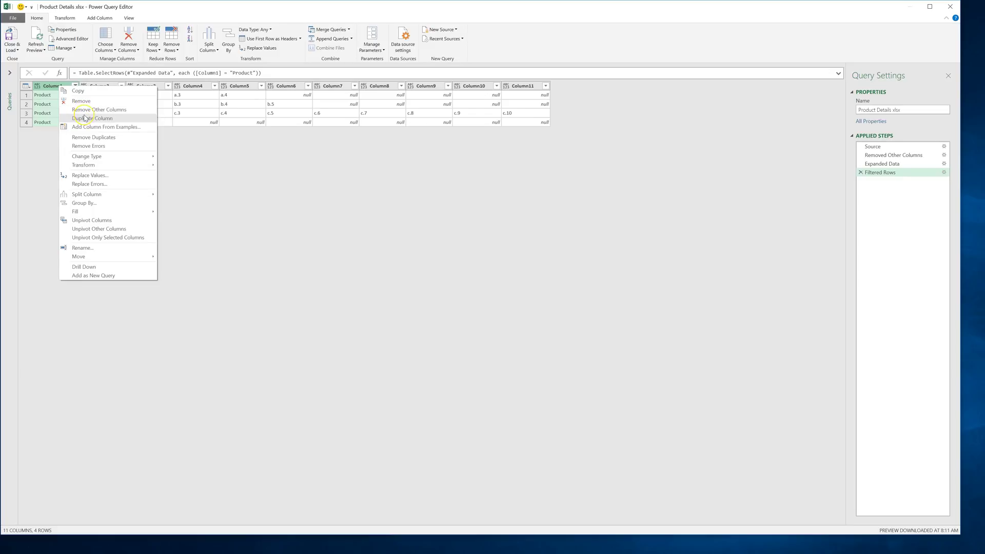
left_click(87, 227)
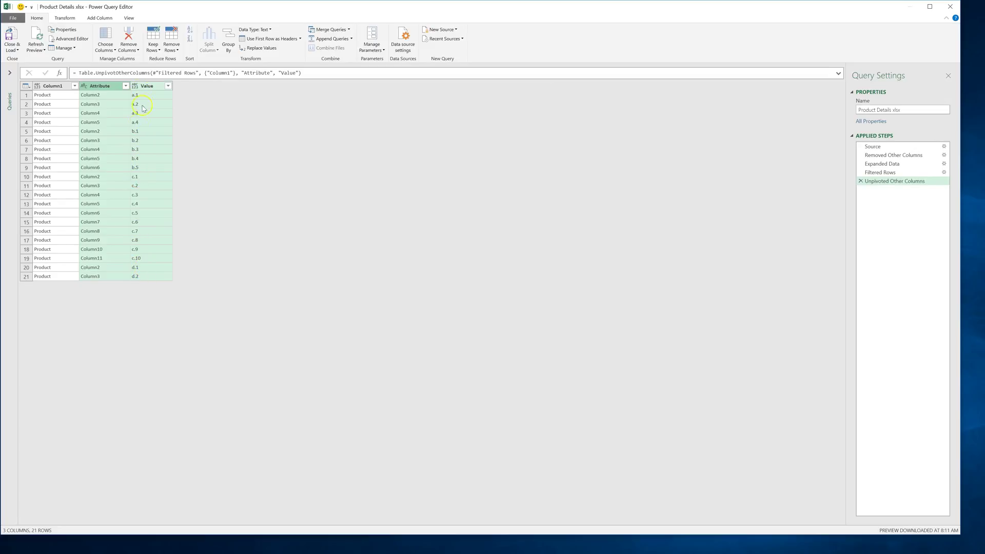
left_click(146, 87)
right_click(146, 89)
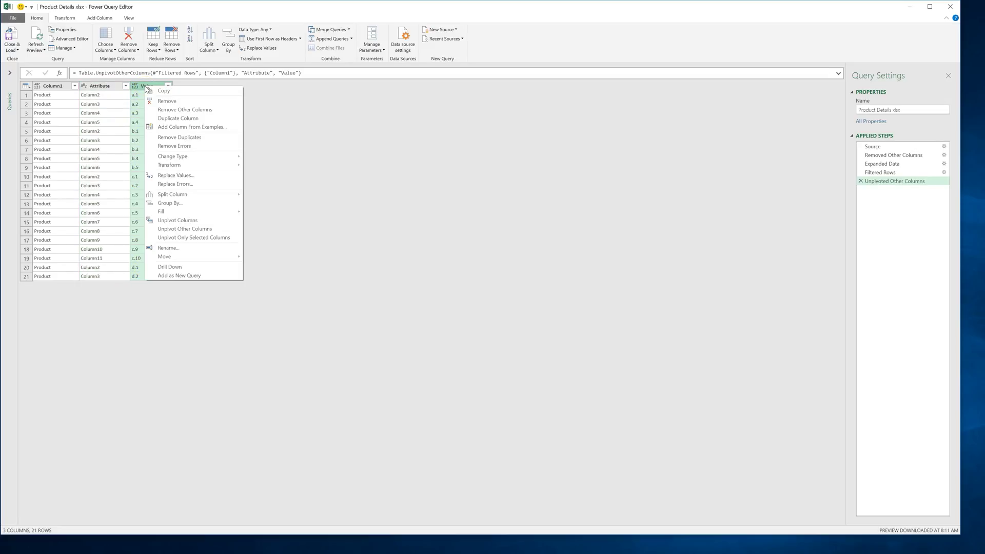
left_click(168, 110)
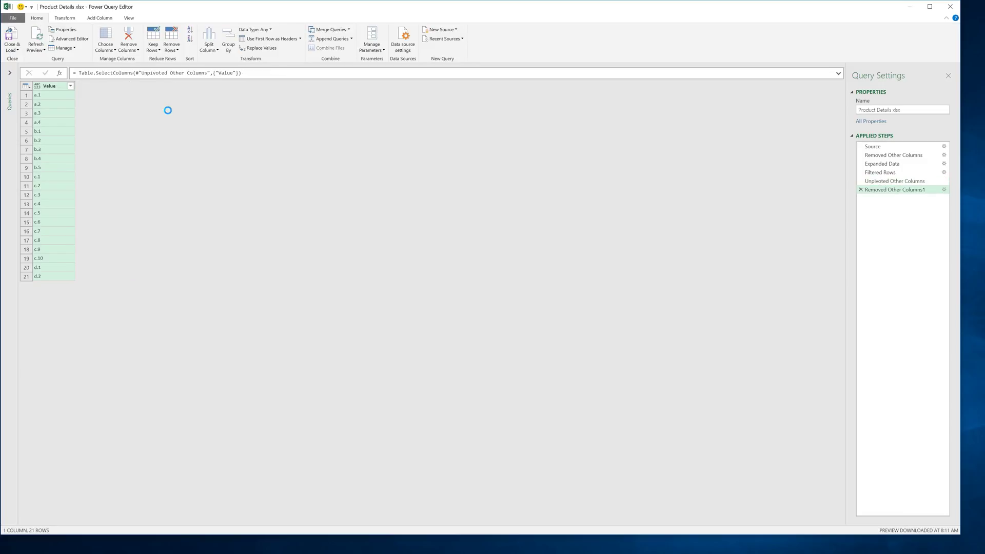
Close & Load the query as a table on a new worksheet.
left_click(17, 50)
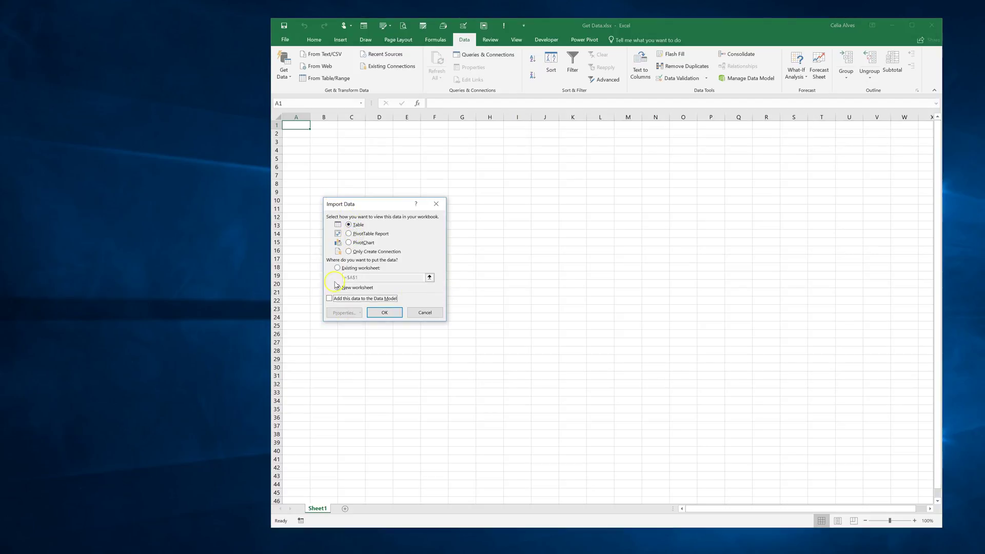
left_click(383, 313)
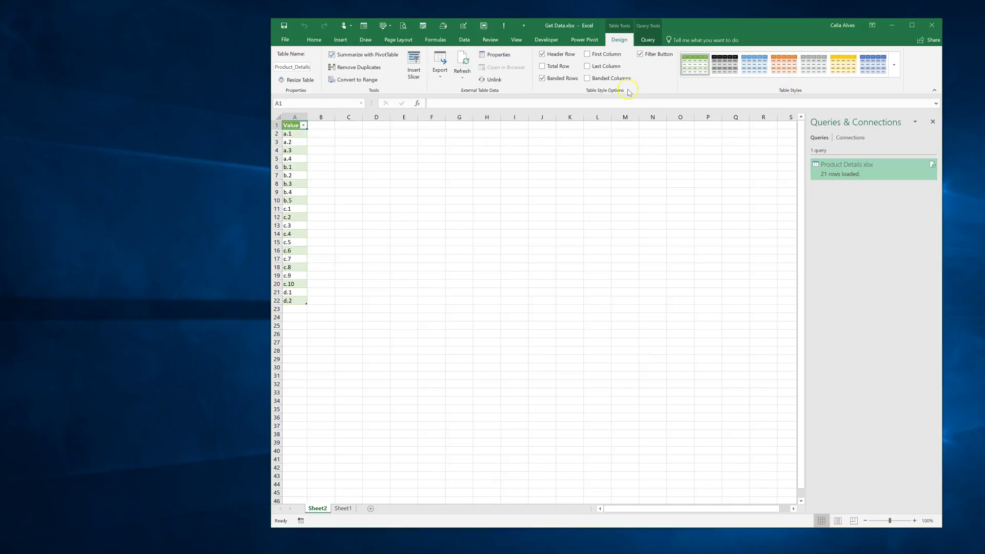
Arrange the Product Details window beside Get Data and show sheet B.
left_click_drag(662, 27, 462, 27)
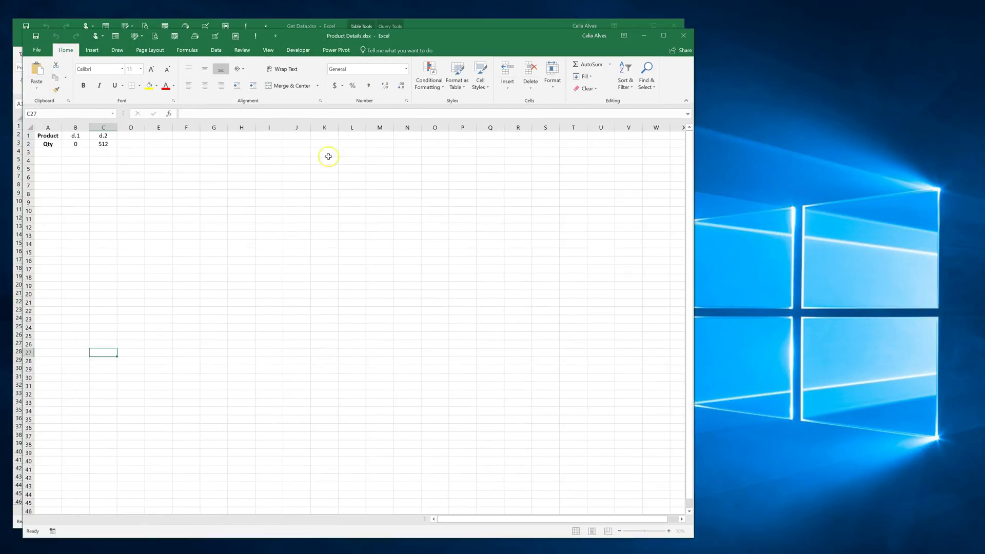
left_click_drag(297, 30, 397, 20)
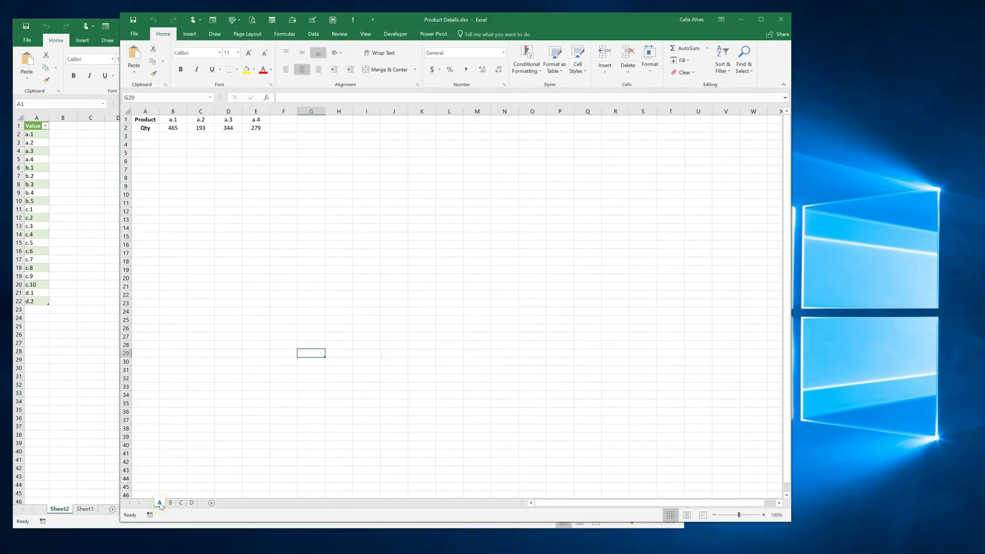
left_click(174, 506)
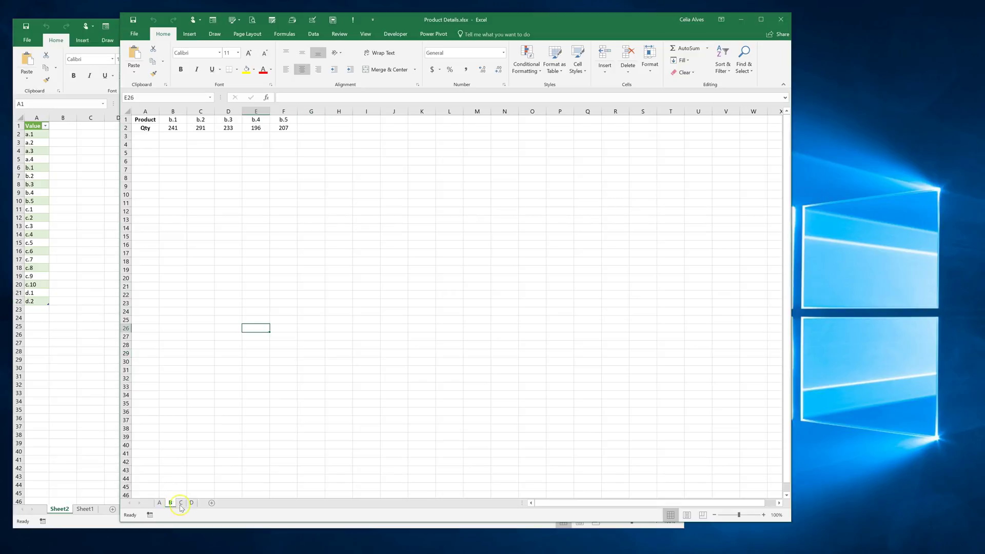
Add a new sheet after D and paste sheet D's Product and Qty rows at A1.
left_click(182, 506)
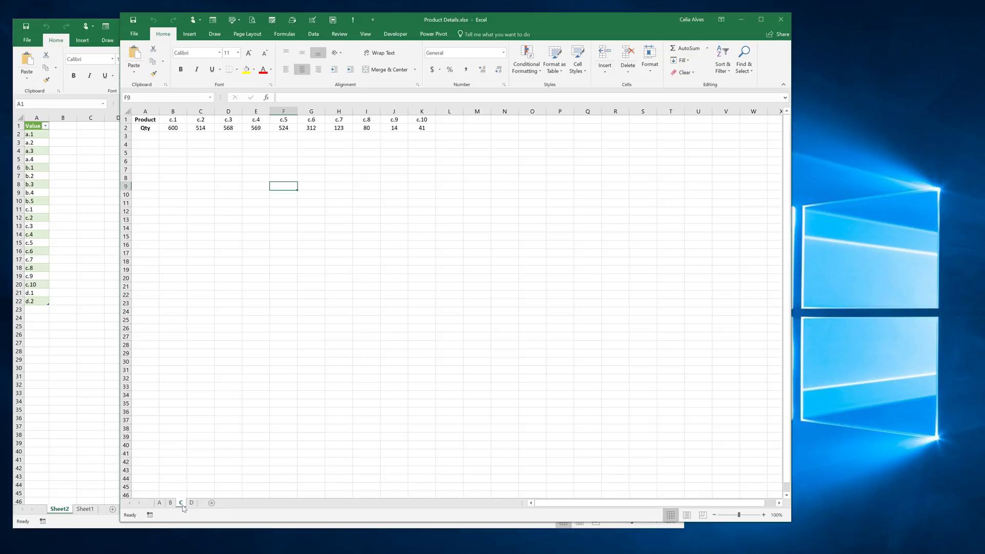
left_click(192, 504)
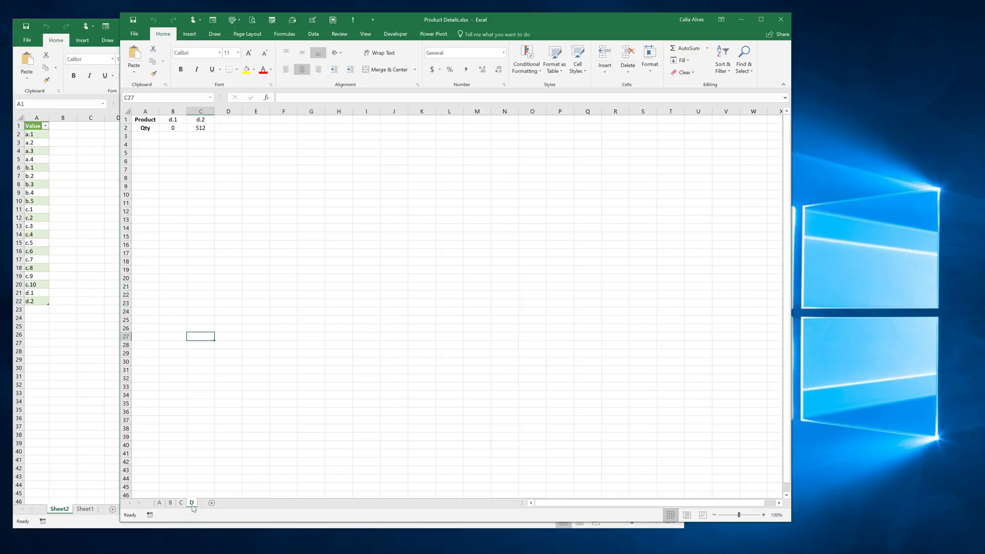
left_click(212, 503)
left_click(191, 503)
left_click_drag(149, 121, 197, 126)
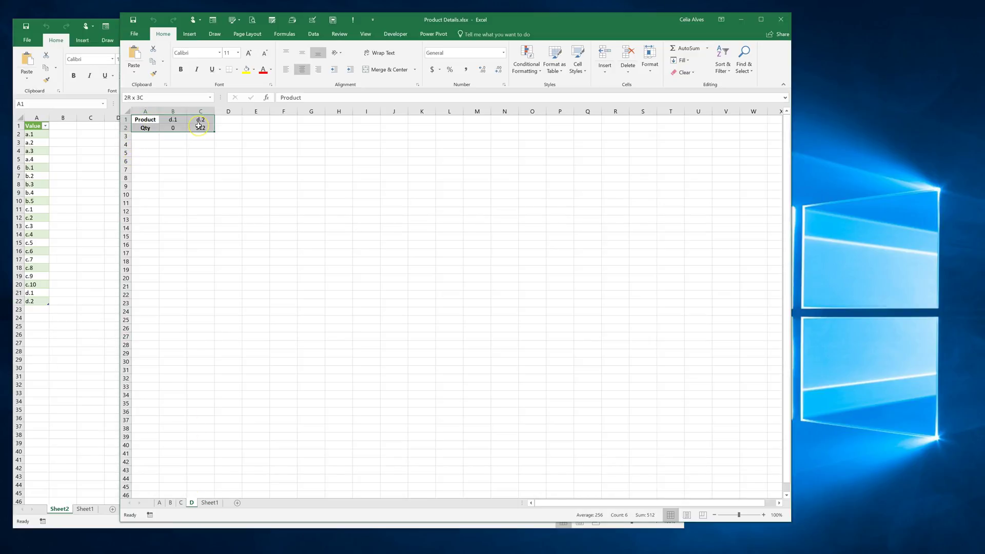
key("ctrl+c")
left_click(210, 502)
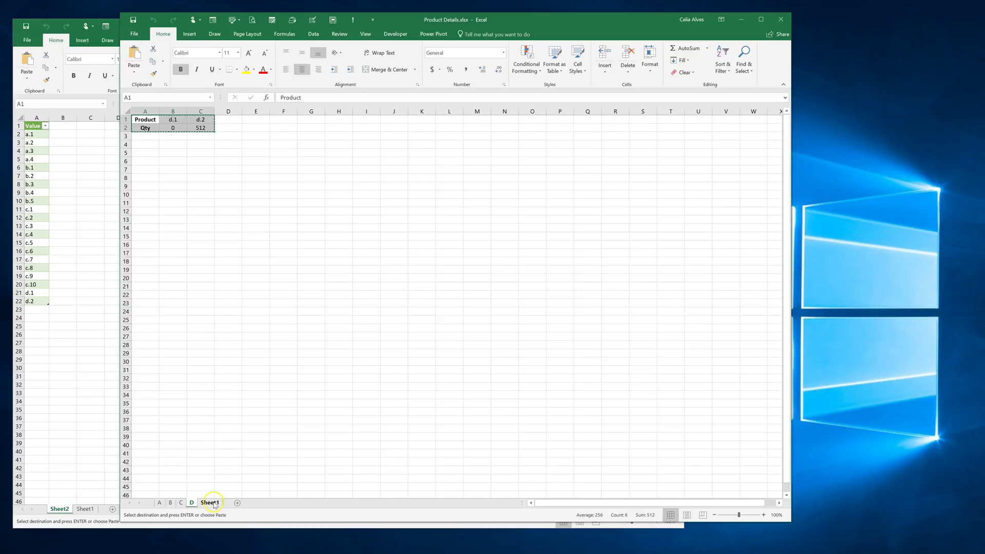
left_click(145, 117)
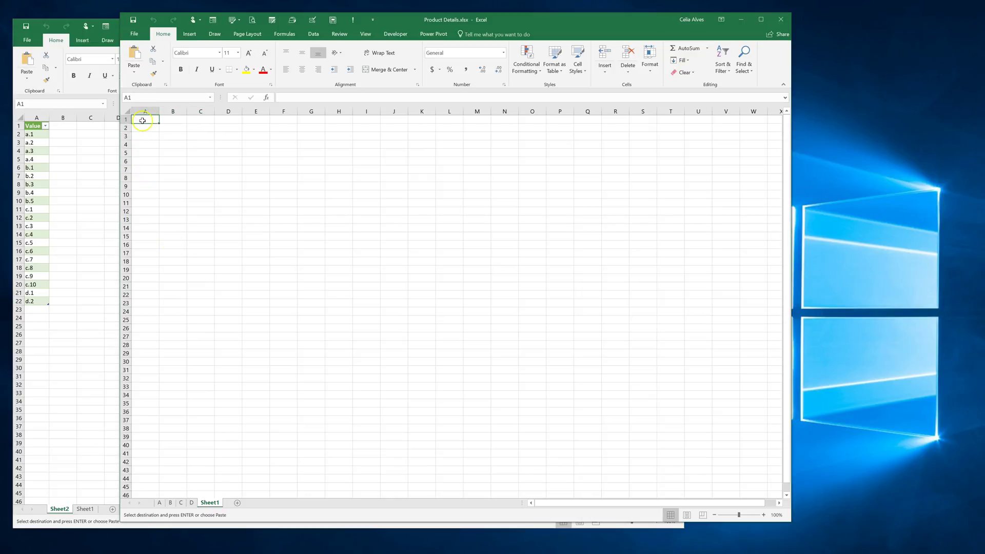
right_click(145, 120)
left_click(175, 158)
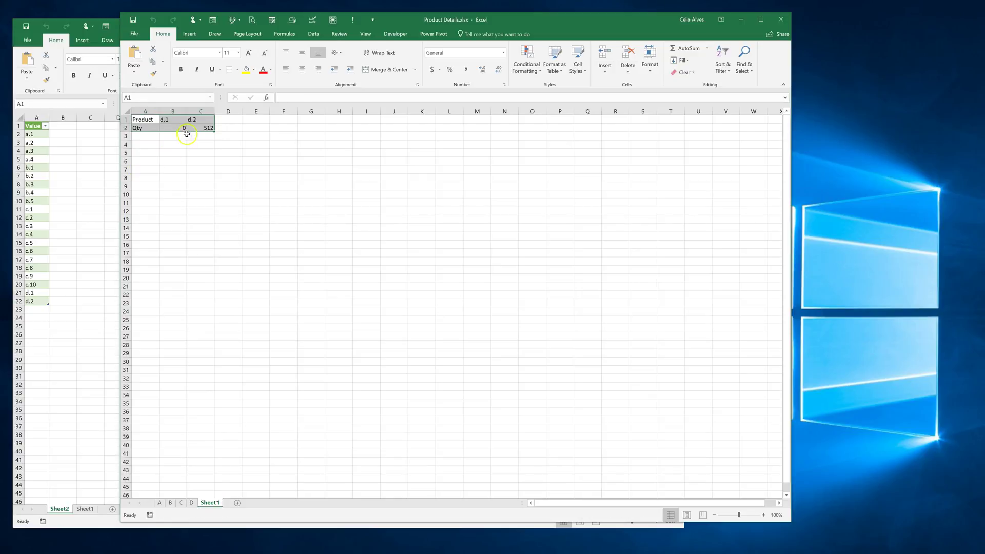
Relabel the codes f.1 through f.5 and fill quantity 512 across the Qty row.
left_click(183, 120)
left_click_drag(183, 120, 202, 127)
left_click(175, 119)
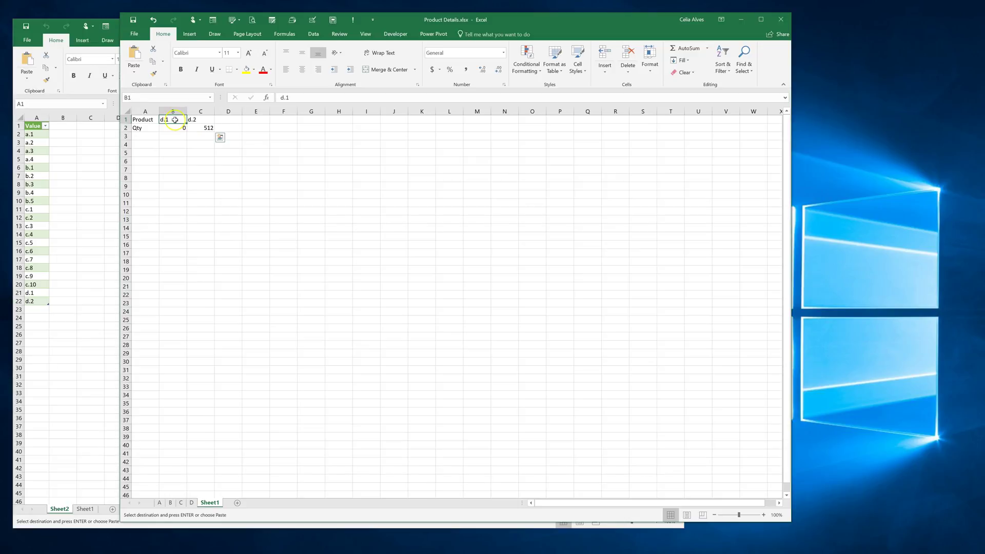
type("f.")
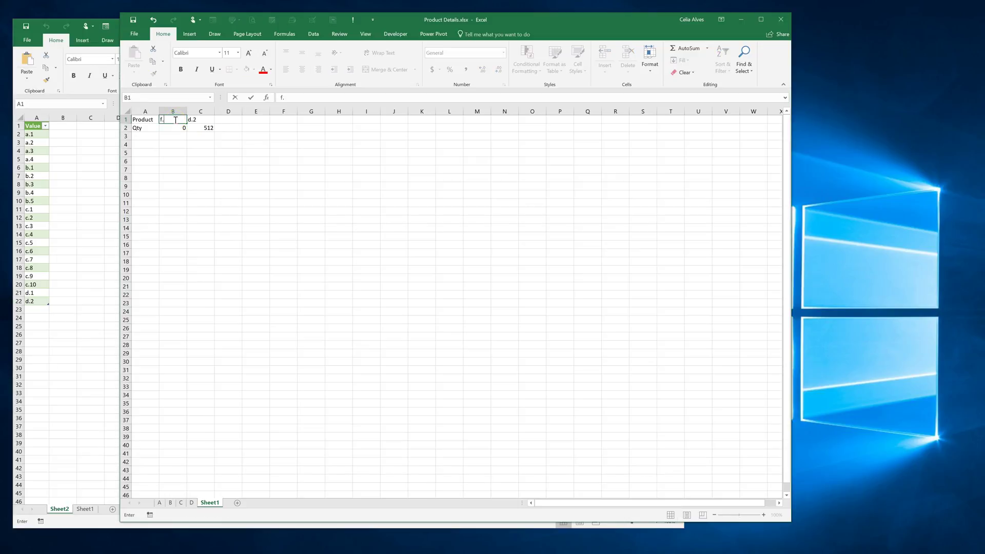
left_click(178, 168)
left_click(184, 122)
left_click_drag(187, 123, 285, 127)
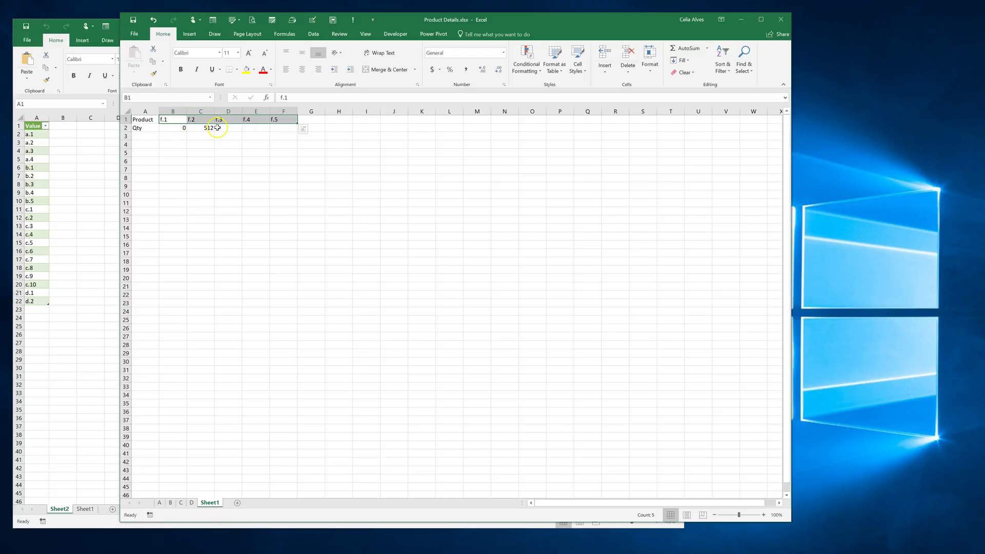
left_click(200, 128)
left_click_drag(215, 132, 287, 134)
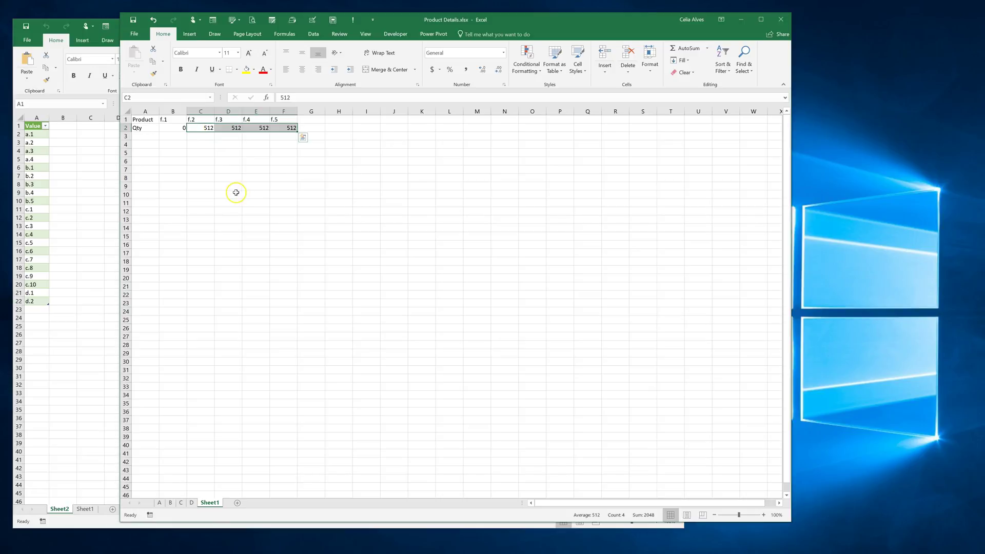
left_click(229, 195)
Save Product Details and refresh the Get Data table to pull in the new sheet.
left_click(133, 22)
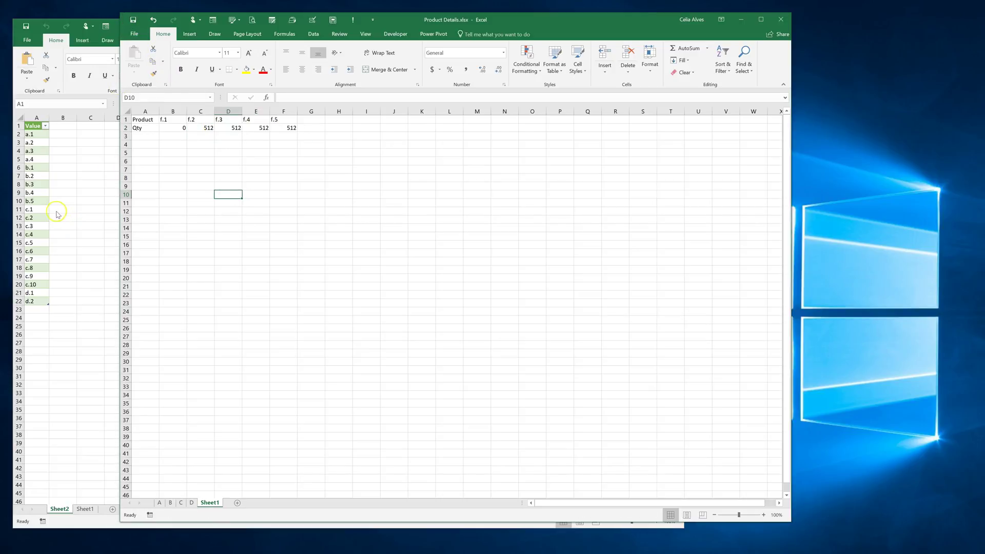
left_click(42, 206)
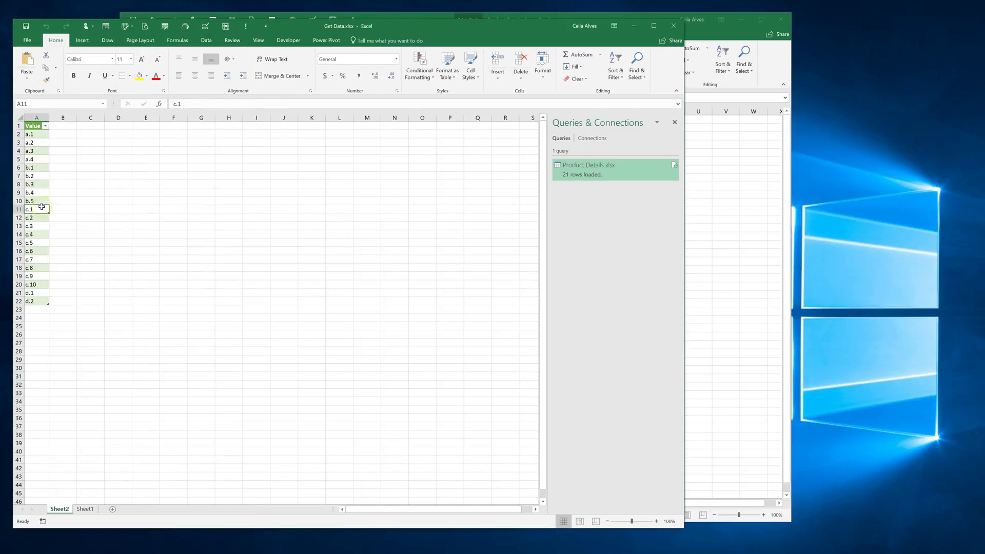
right_click(40, 211)
left_click(59, 286)
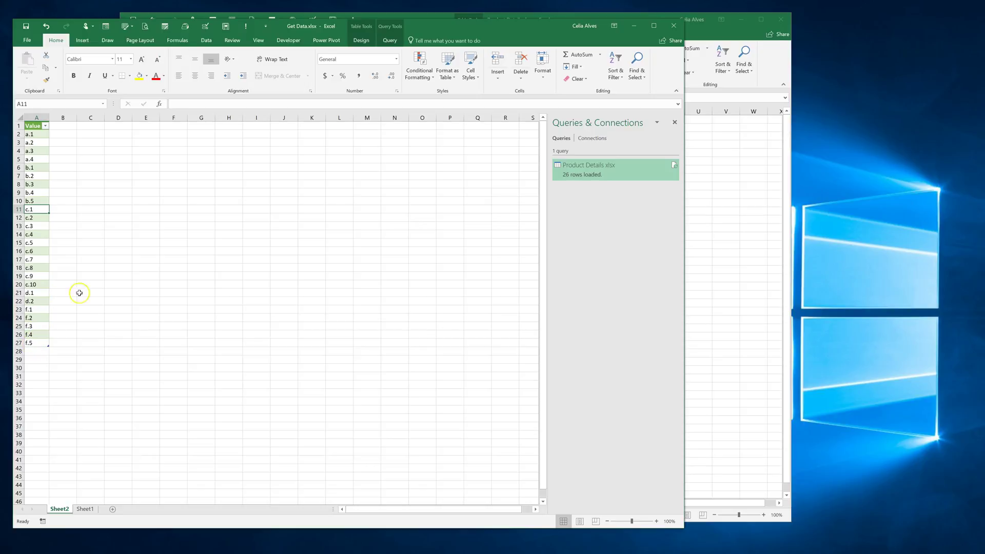
On sheet C, extend codes to c.20 and fill quantity 41 across K2:U2.
left_click(733, 233)
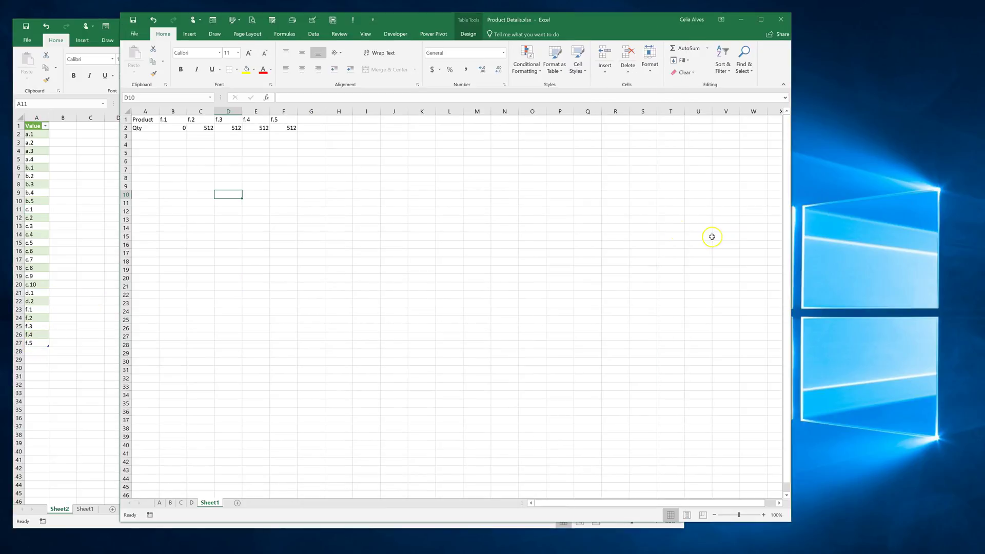
left_click(192, 503)
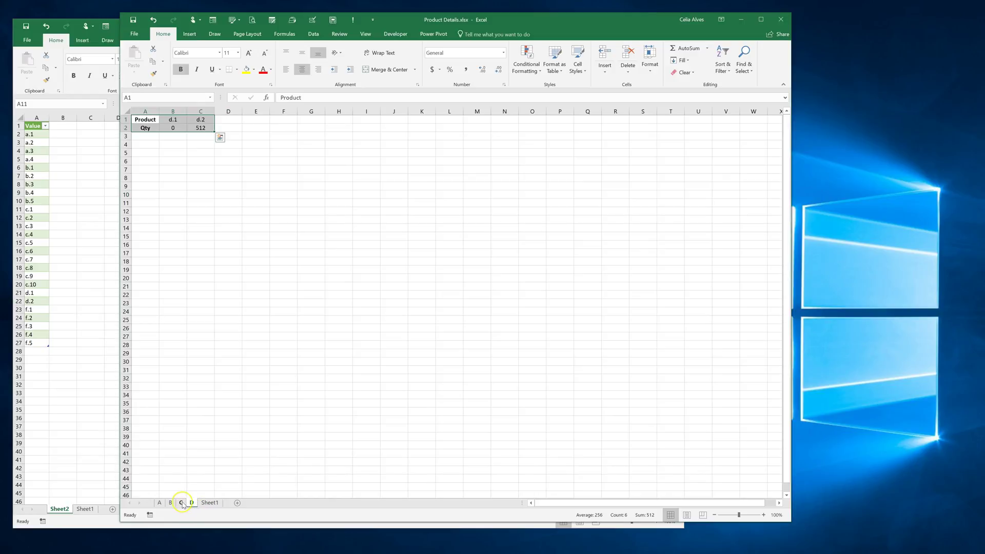
left_click(181, 502)
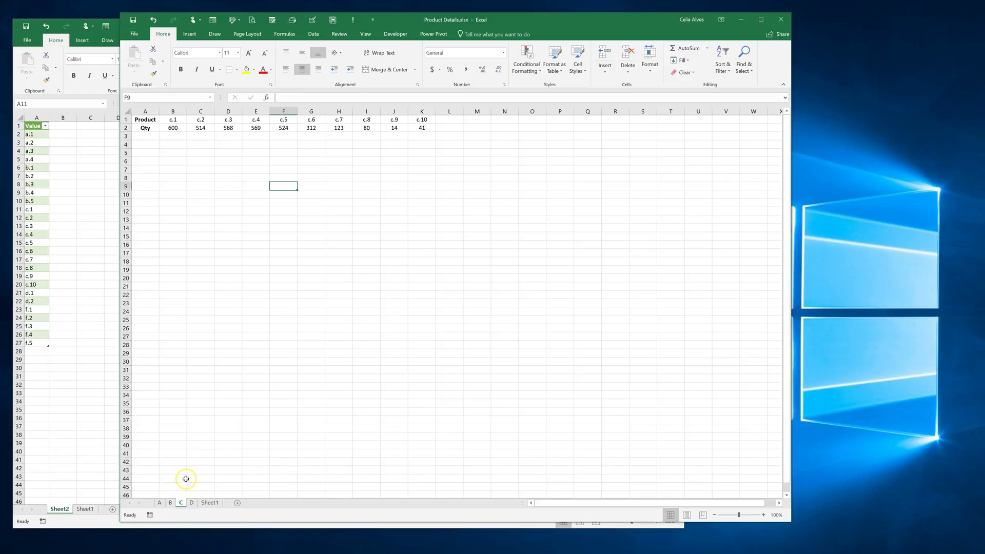
left_click(435, 122)
left_click_drag(436, 123, 701, 124)
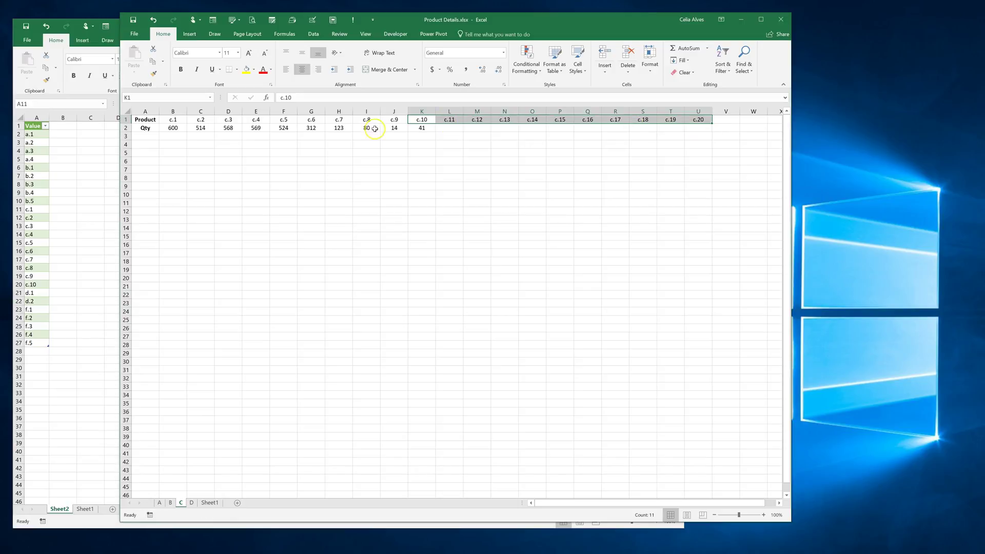
left_click(422, 127)
type("41")
key("Return")
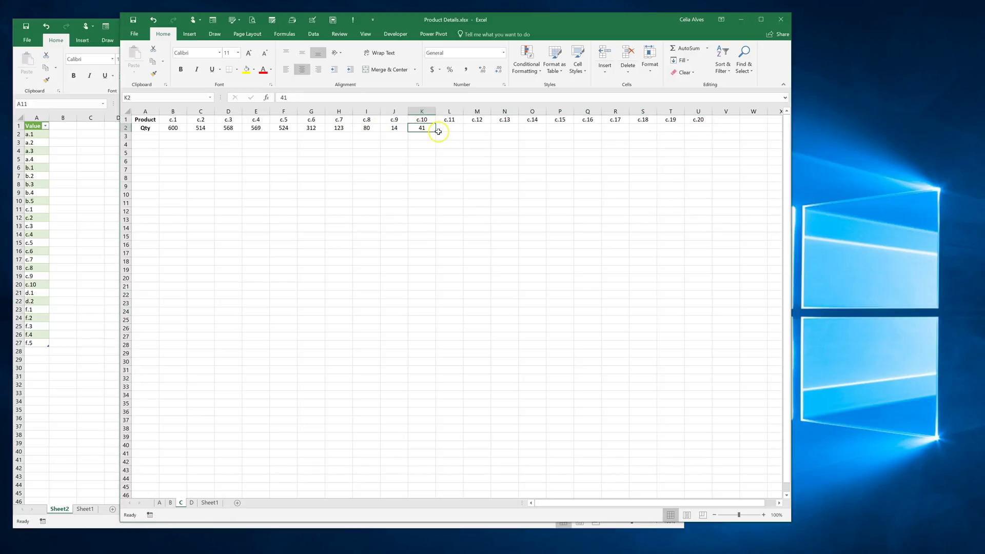
left_click(433, 128)
left_click_drag(435, 132, 706, 125)
left_click(496, 210)
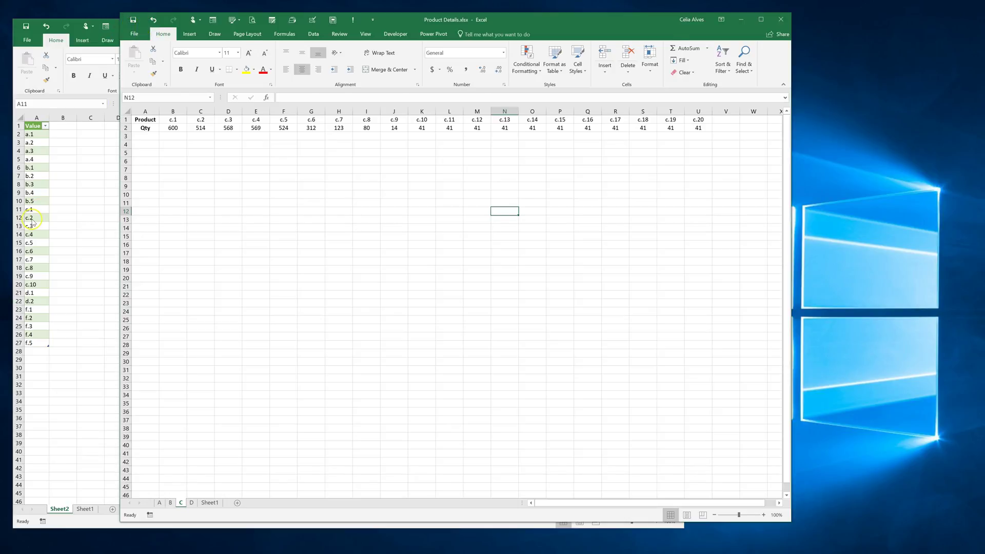
Refresh the Get Data table and check the last c code listed.
left_click(32, 220)
right_click(32, 219)
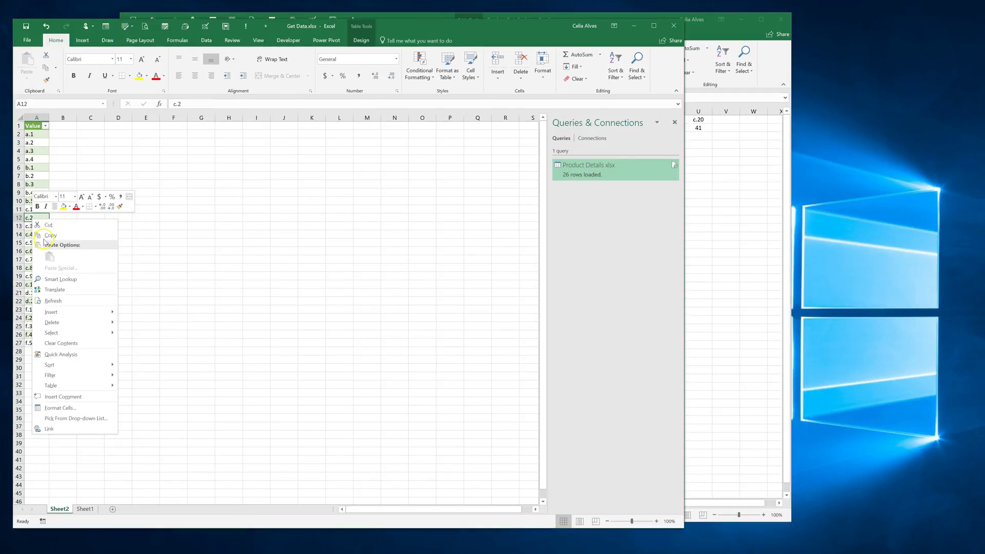
left_click(56, 300)
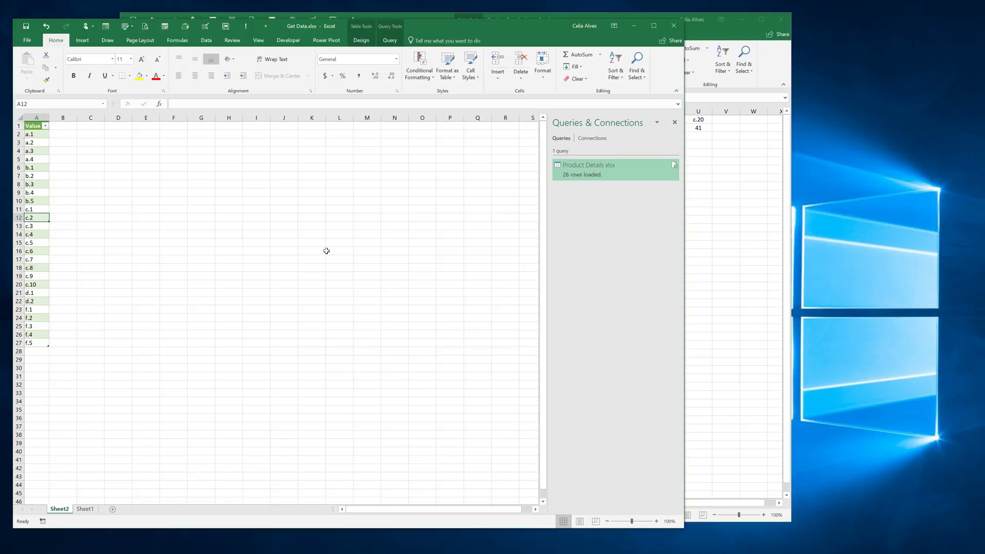
left_click(44, 285)
Inspect the Product Details query's M code, whose expanded columns are fixed as Column1 to Column11.
left_click(609, 167)
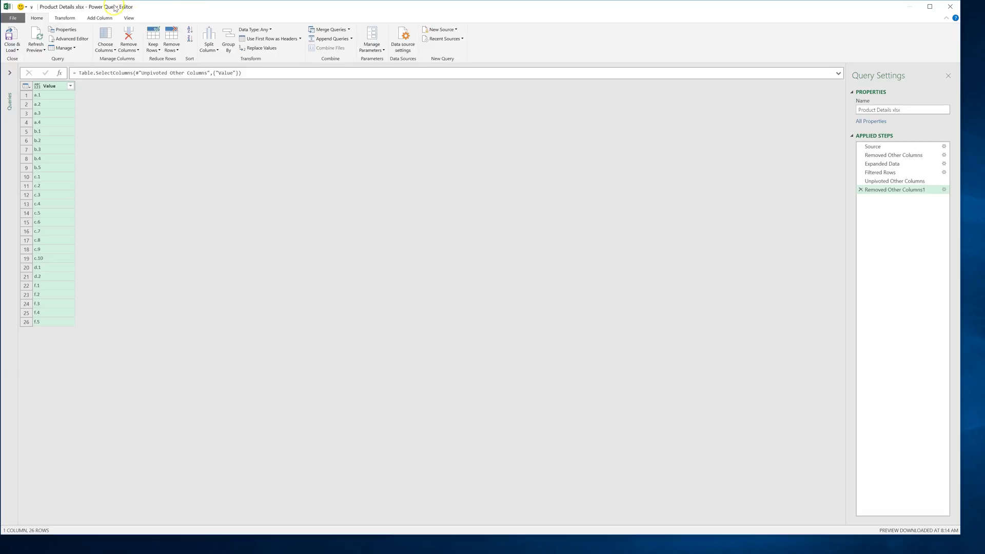
left_click(127, 18)
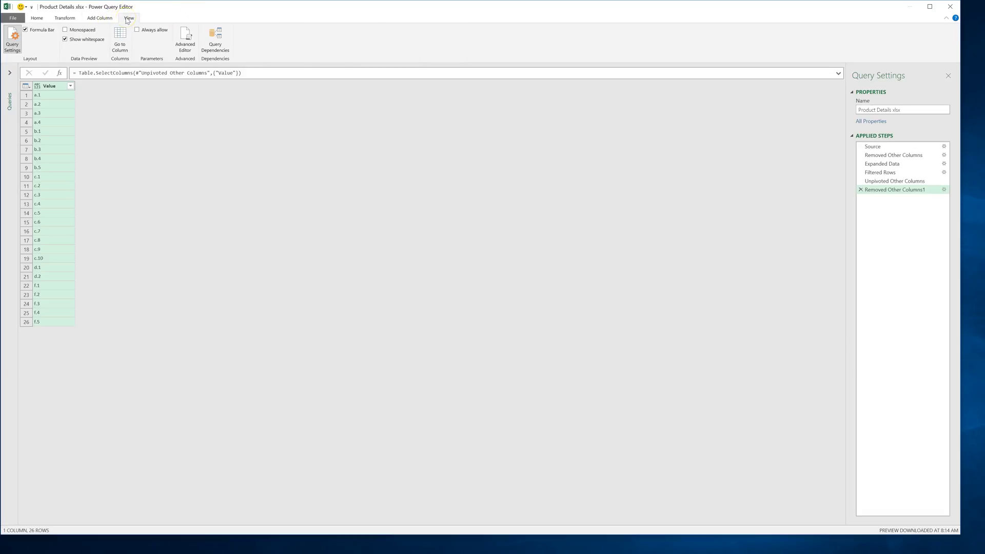
left_click(183, 35)
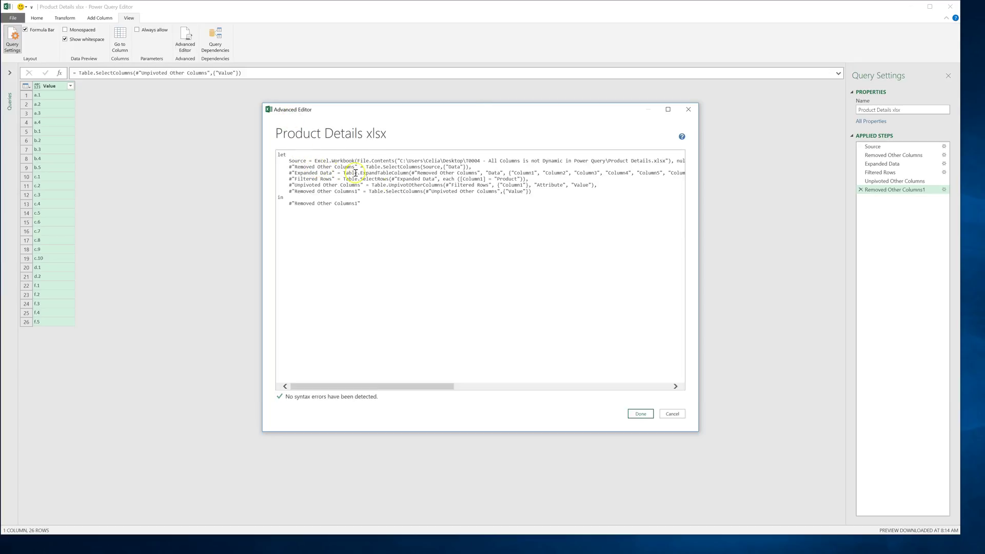
left_click_drag(699, 350, 920, 357)
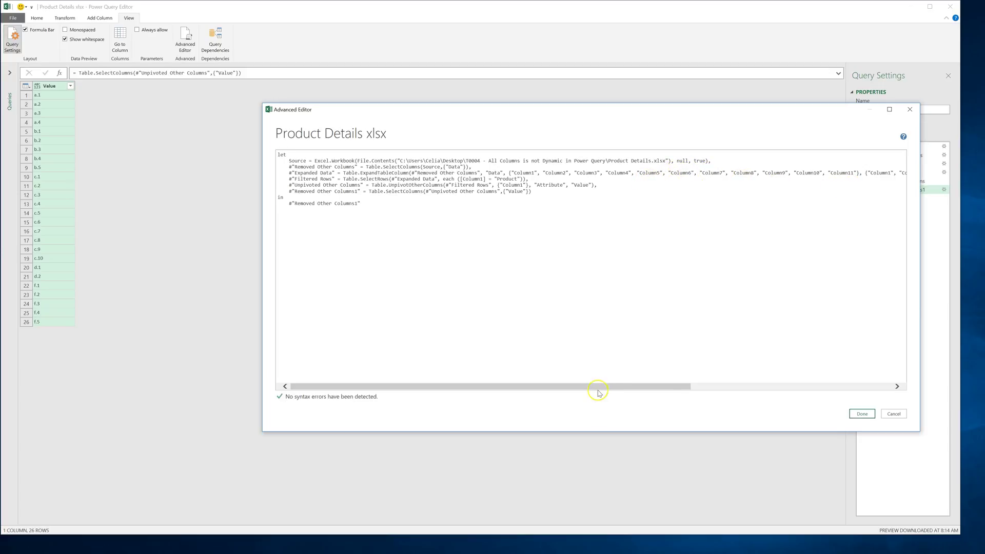
left_click_drag(601, 390, 846, 379)
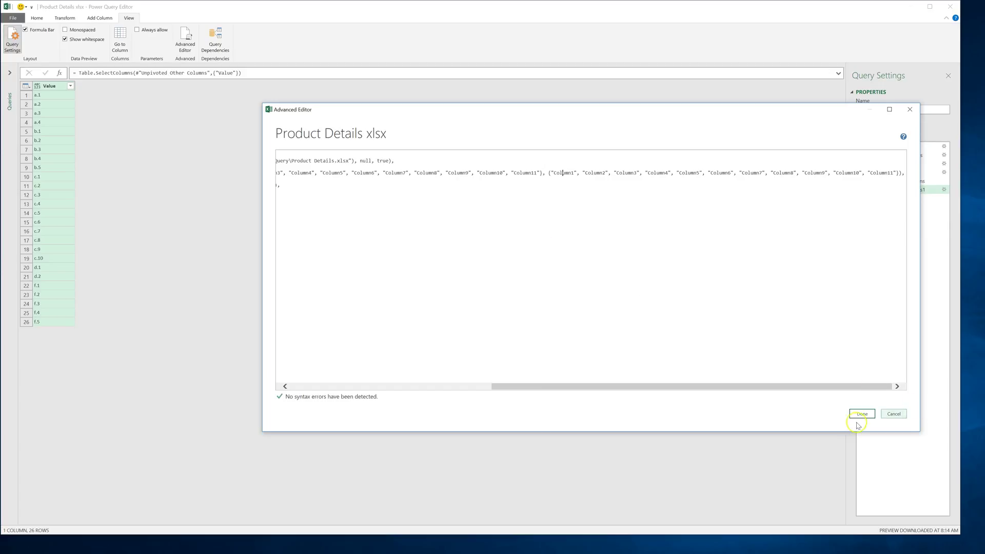
left_click(885, 416)
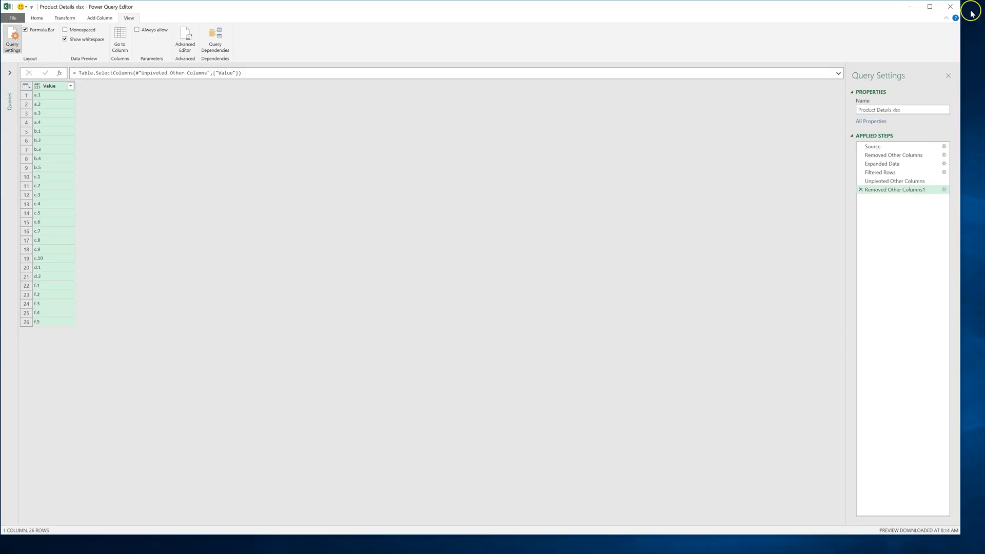
Close the Power Query Editor, then close Get Data.xlsx and save its changes.
left_click(950, 6)
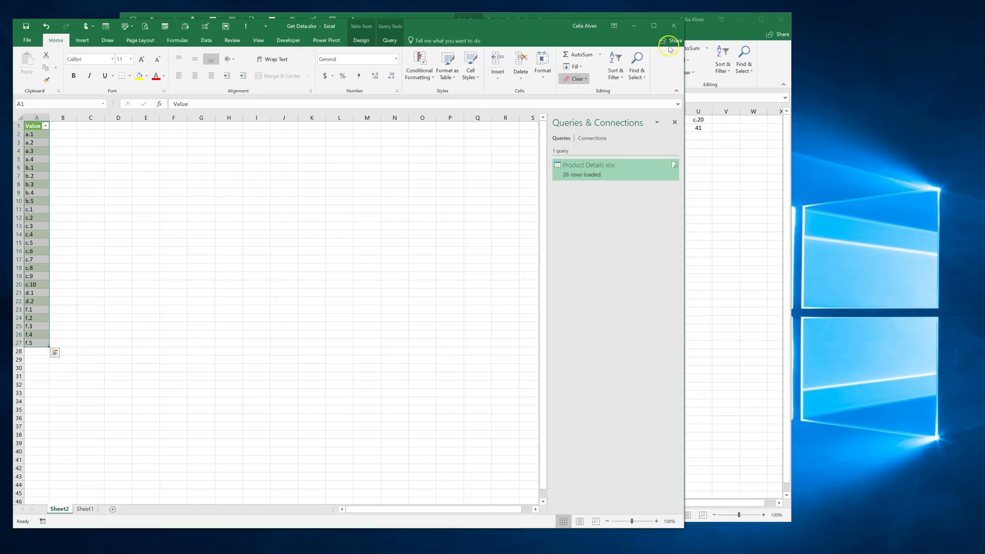
left_click(676, 31)
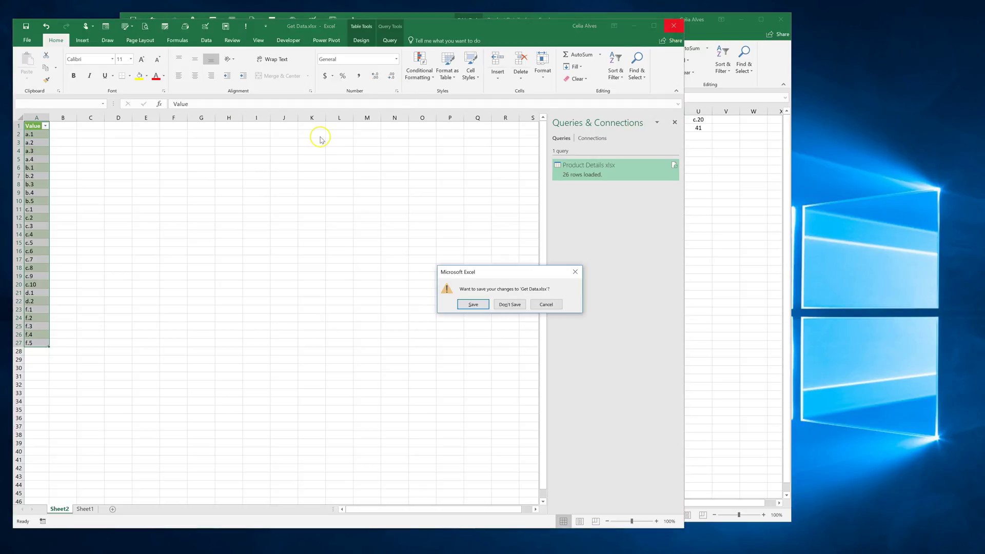
left_click(473, 305)
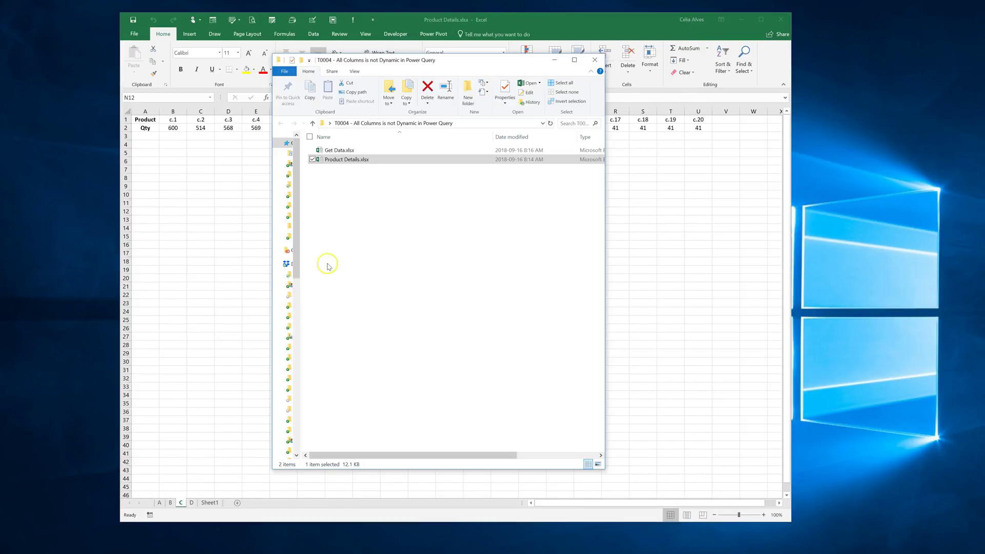
Duplicate Get Data.xlsx in File Explorer and rename the copy to Get Data2.xlsx.
left_click(356, 152)
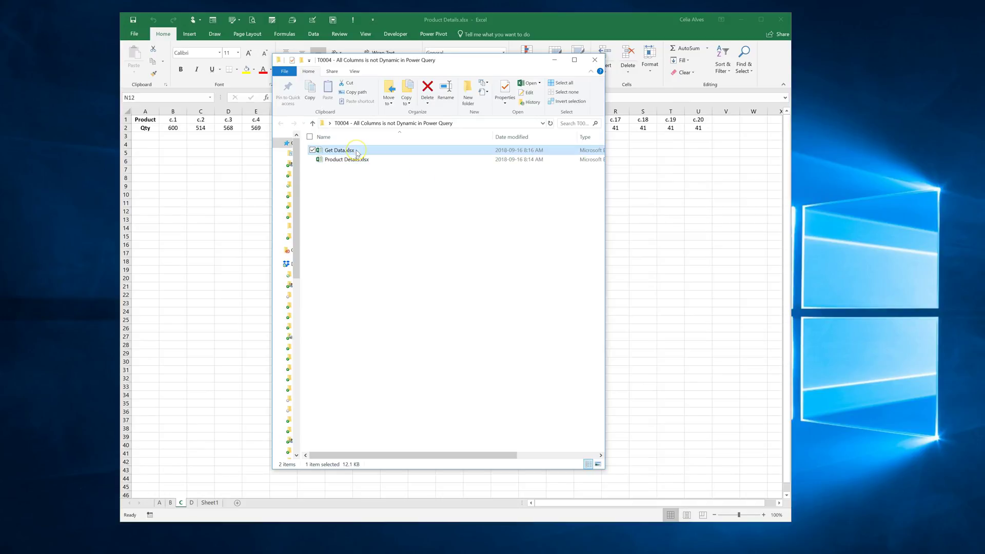
left_click(347, 184)
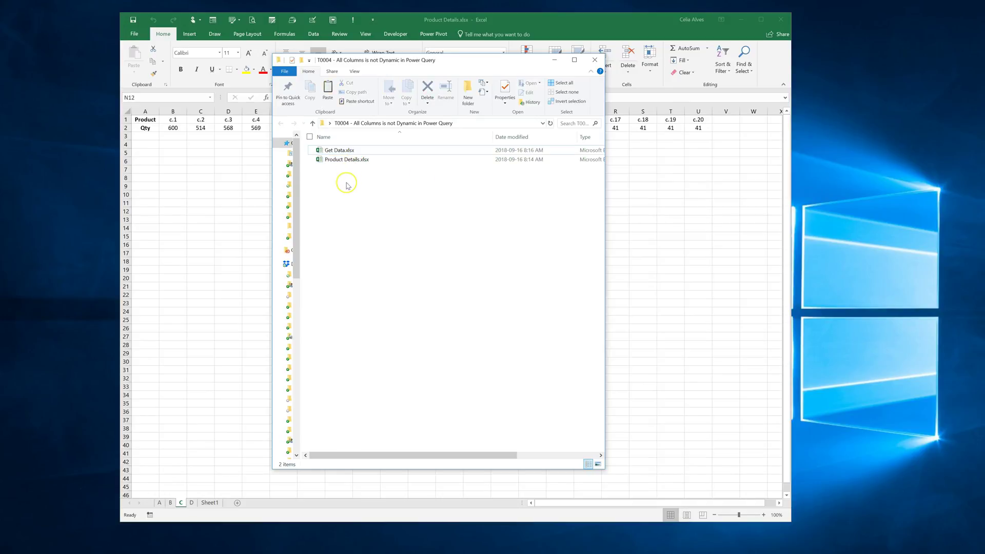
key("ctrl+v")
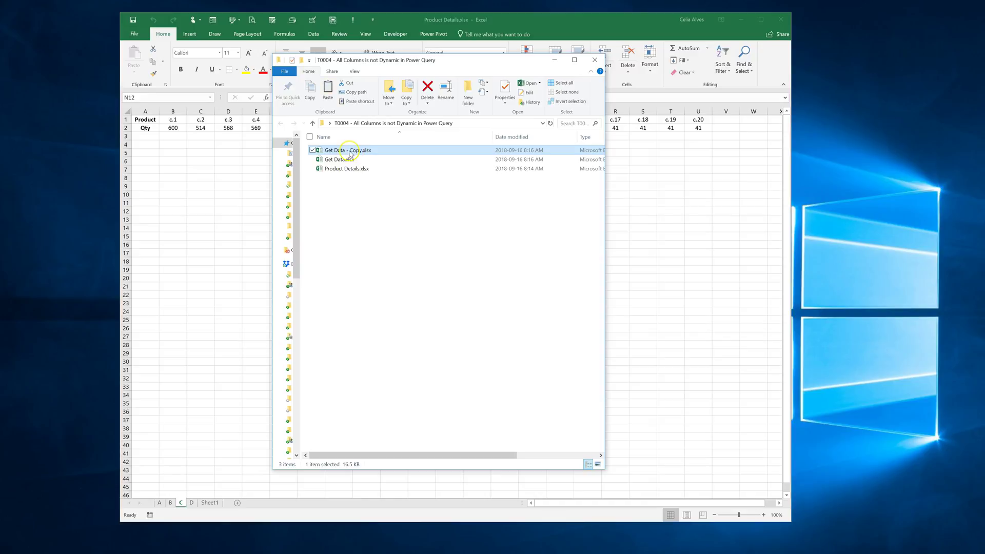
left_click(350, 153)
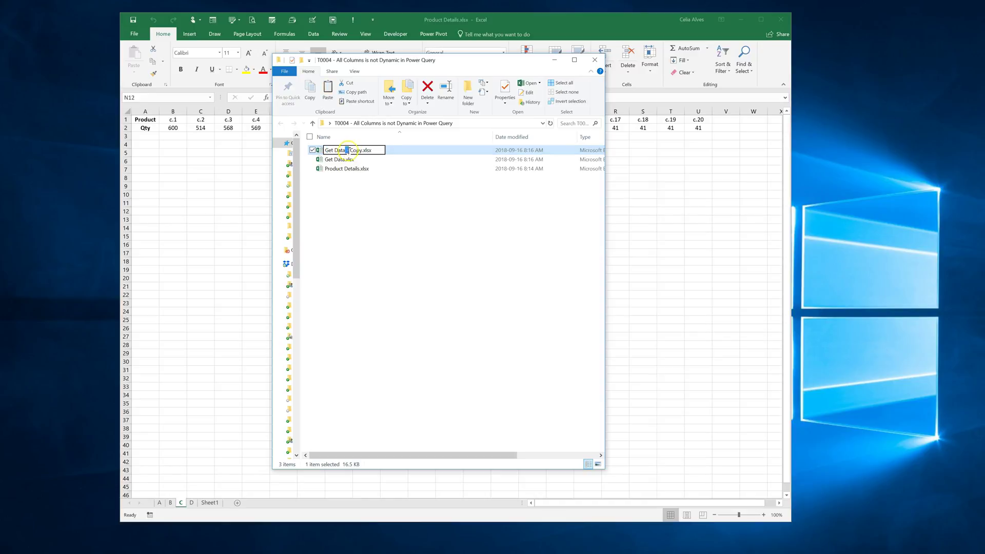
left_click_drag(346, 150, 364, 150)
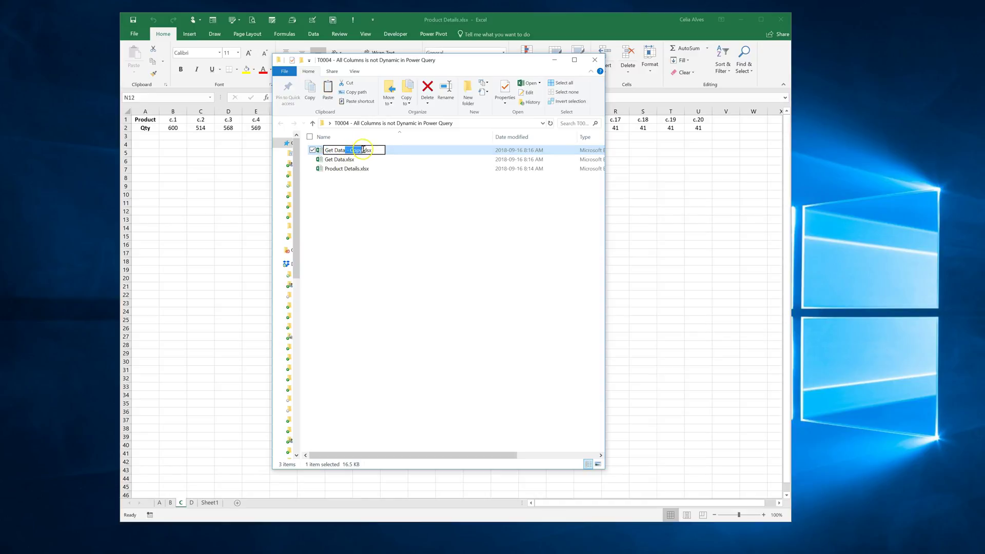
type("2")
left_click(336, 187)
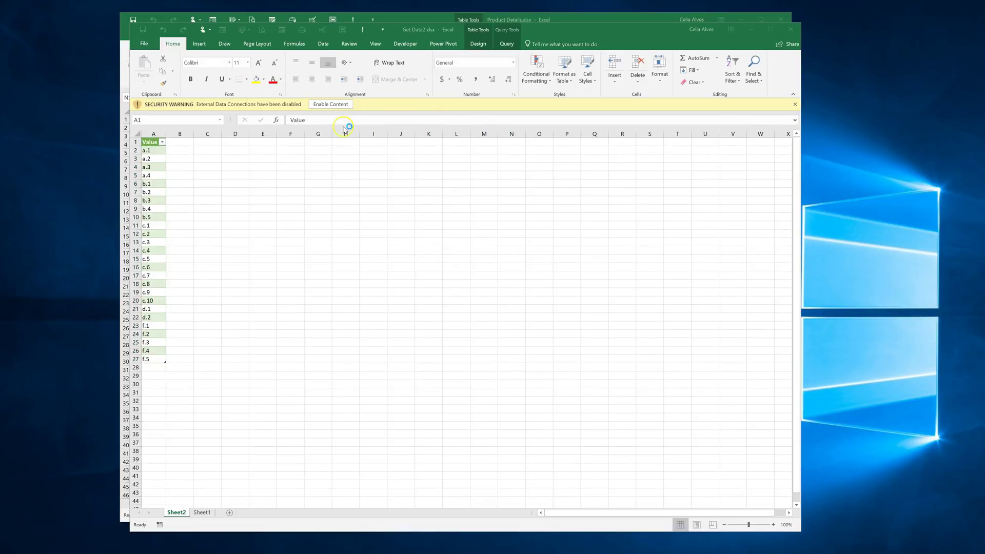
Enable external content in Get Data2, then edit the Product Details.xlsx query from Queries & Connections.
left_click(326, 109)
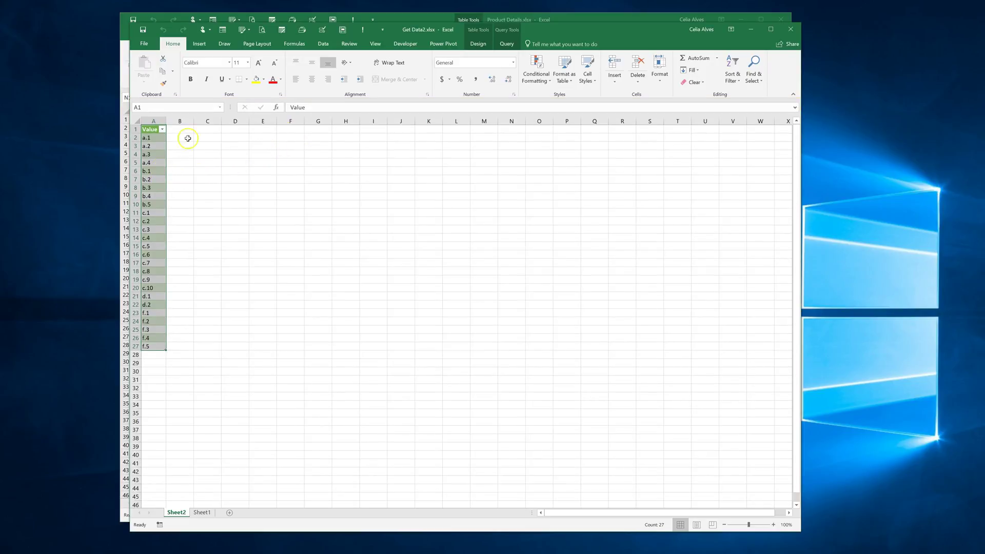
left_click(323, 45)
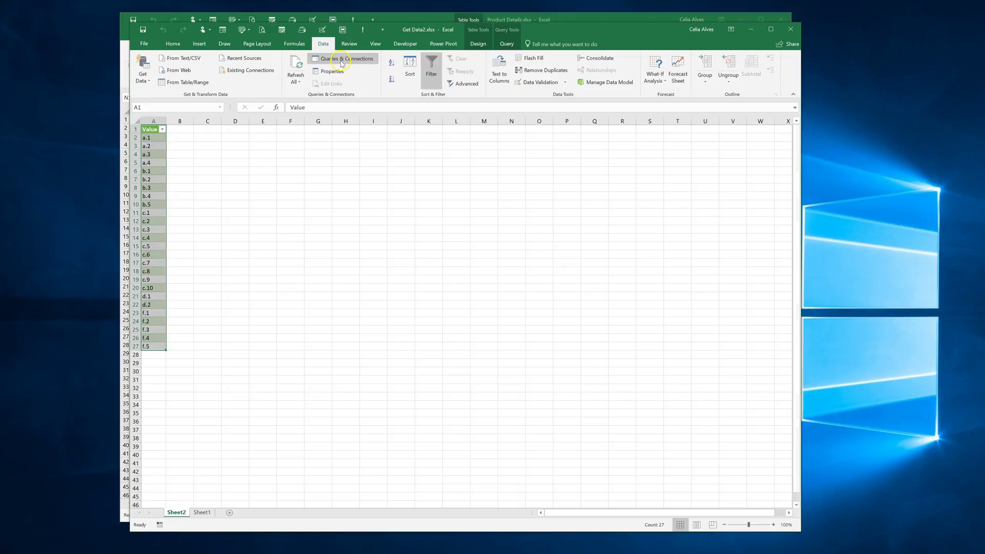
left_click(343, 58)
right_click(737, 173)
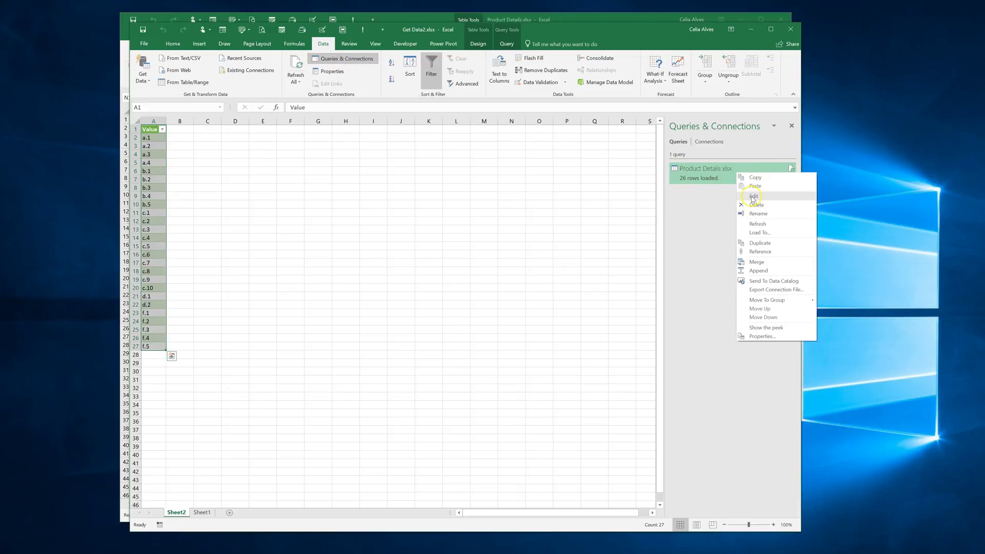
left_click(754, 197)
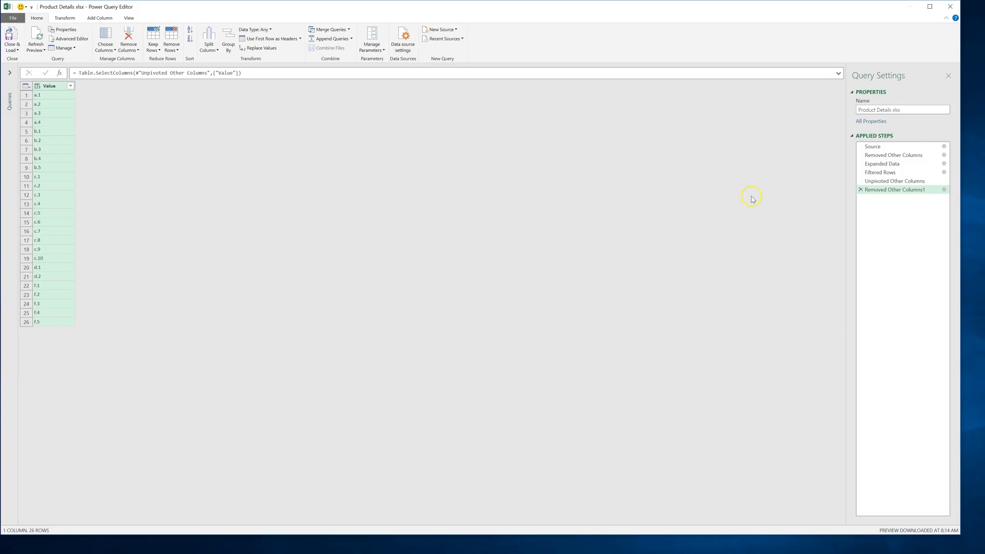
Delete every applied step after Source, from Removed Other Columns through Removed Other Columns1.
left_click(861, 190)
left_click(861, 181)
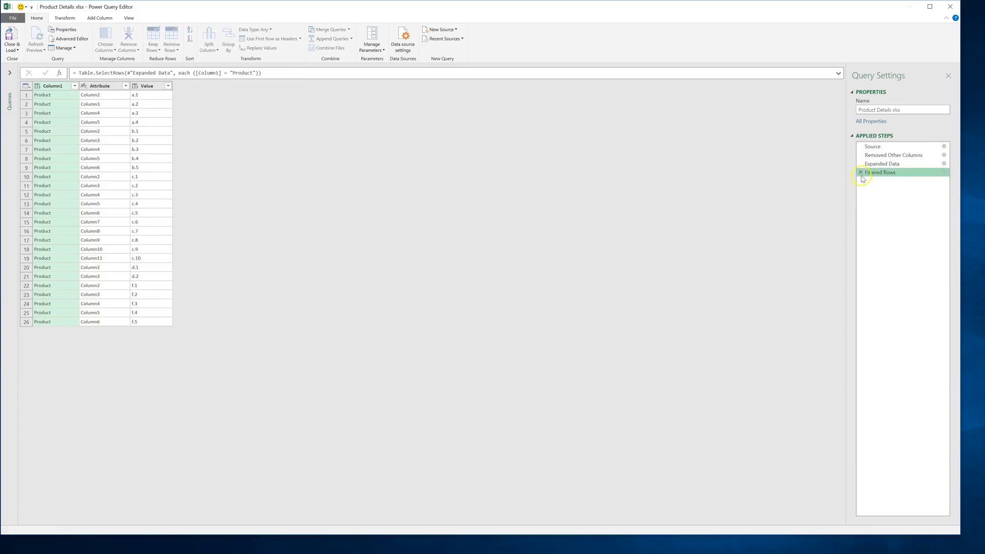
left_click(861, 172)
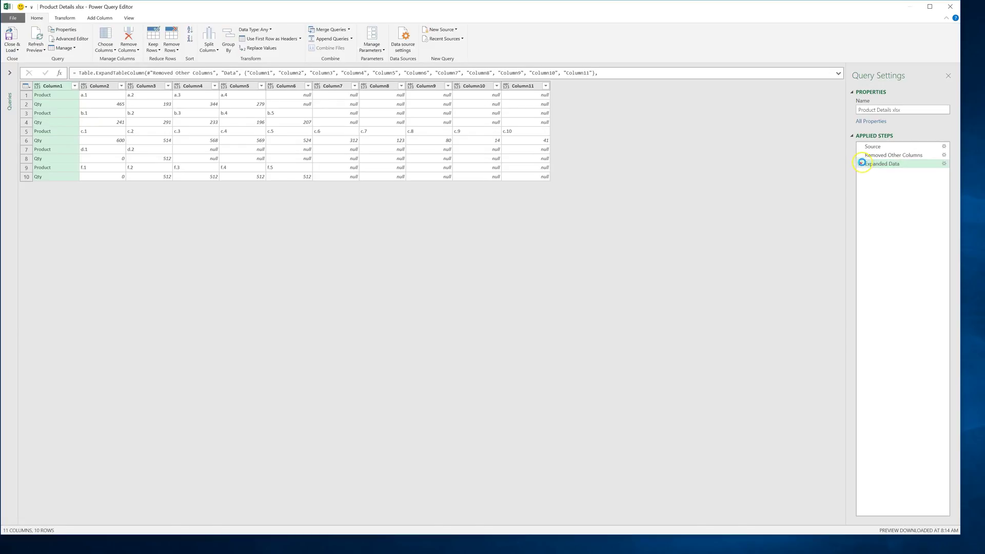
left_click(861, 164)
left_click(861, 155)
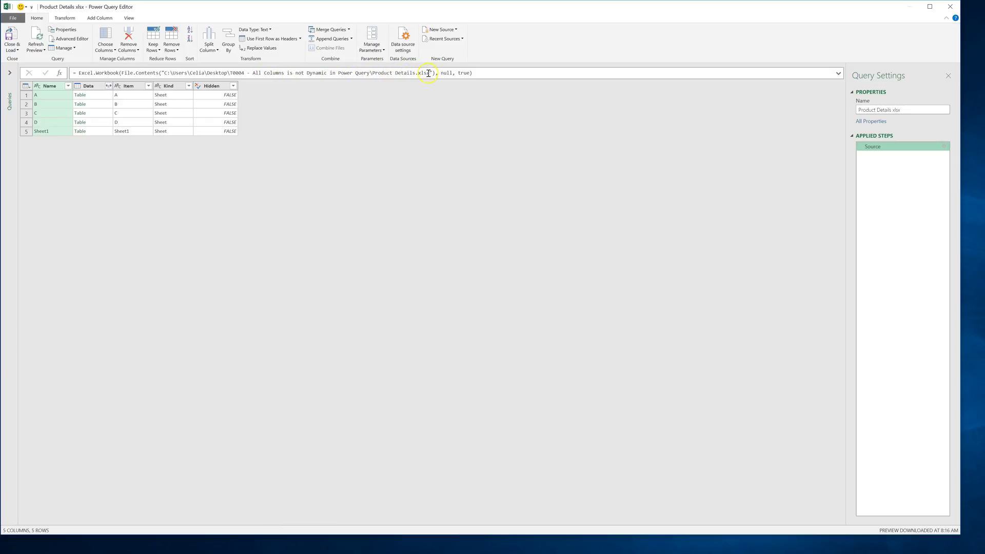
In the Advanced Editor, add the step #"CombinedTables" = Table.Combine(#"Source"[Data]) after Source.
key("alt+w")
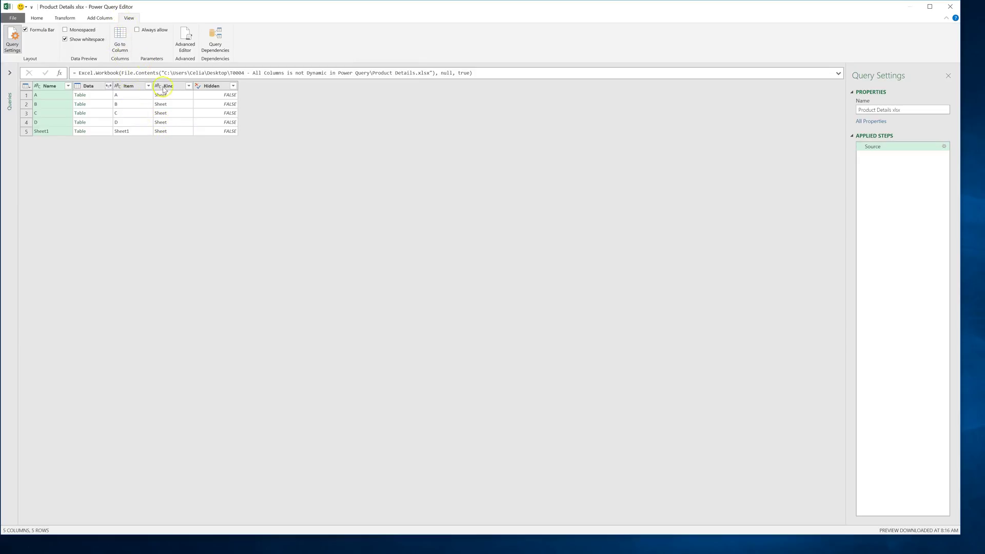
left_click(195, 35)
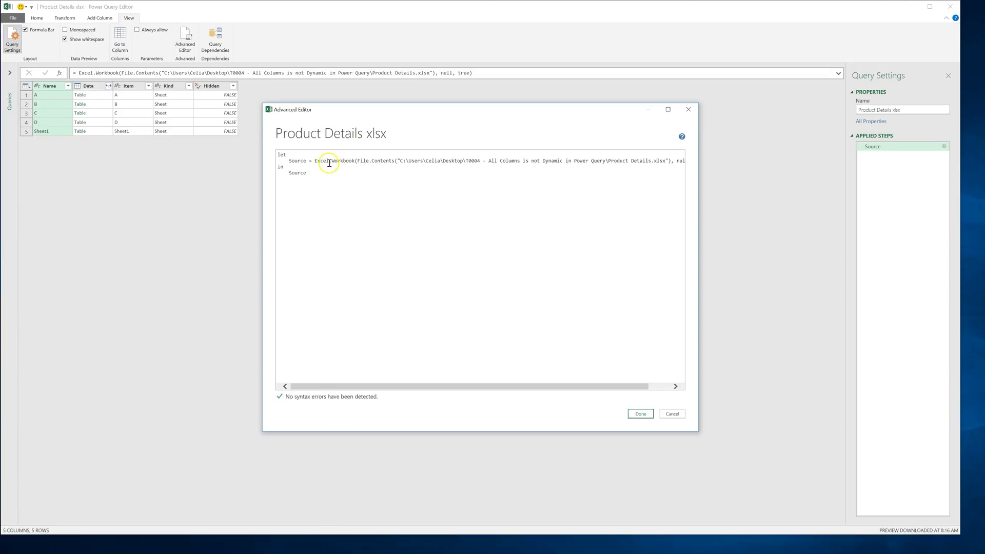
double_click(278, 168)
left_click_drag(699, 228, 821, 245)
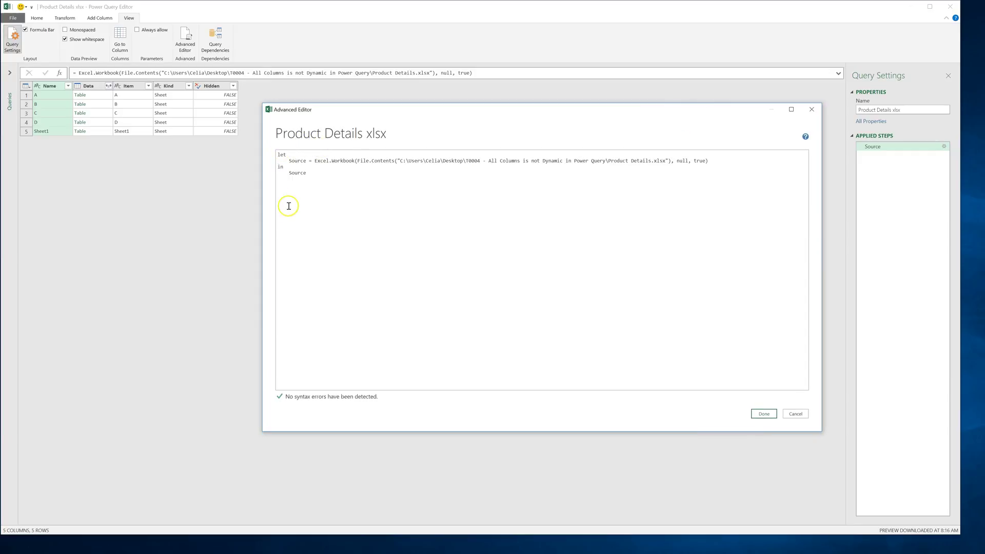
left_click(277, 167)
key("Return")
left_click(708, 162)
type(",")
left_click(288, 167)
type("#\"CombinedTables\" = Table.Combine(")
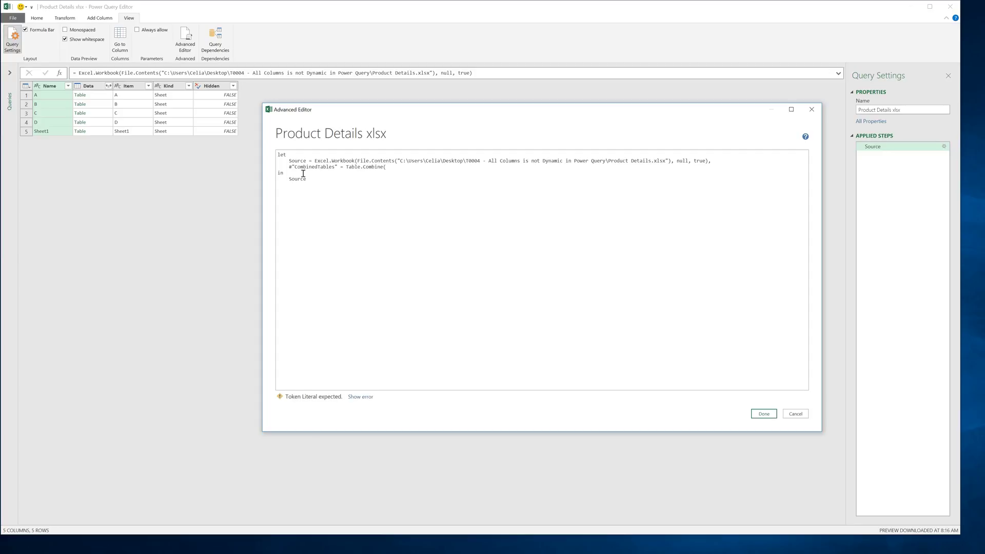
type("{")
type("#")
type("\"")
type("S")
type("ource")
type("[Data]")
type(")")
Make the query return #"CombinedTables" instead of Source and apply the edited code.
left_click(302, 171)
double_click(290, 168)
left_click_drag(304, 169, 337, 168)
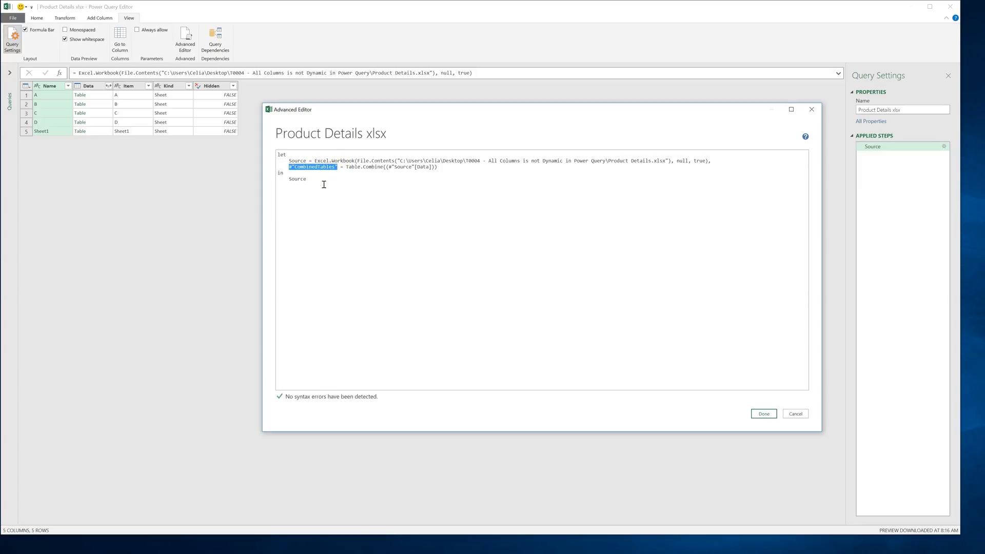
key("ctrl+c")
double_click(294, 178)
key("ctrl+v")
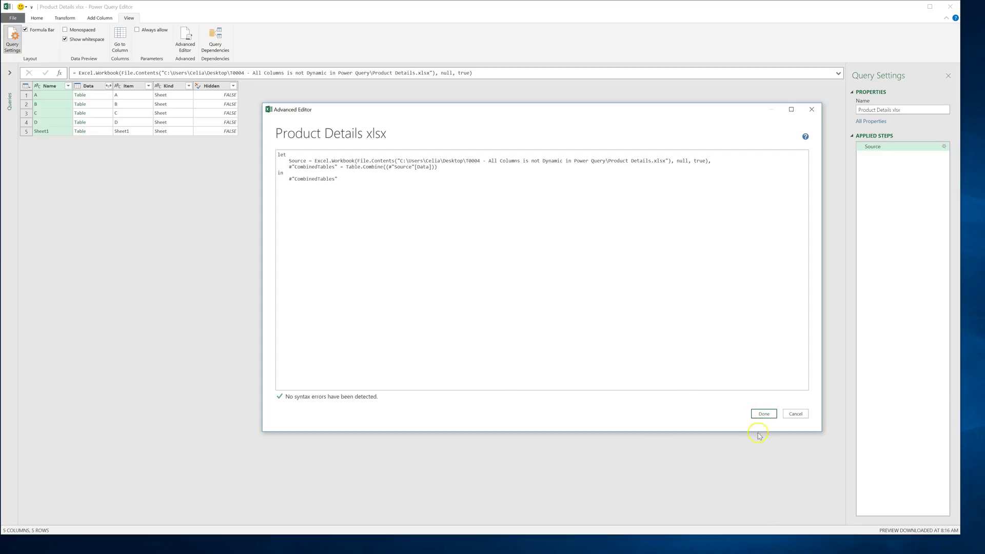
left_click(763, 414)
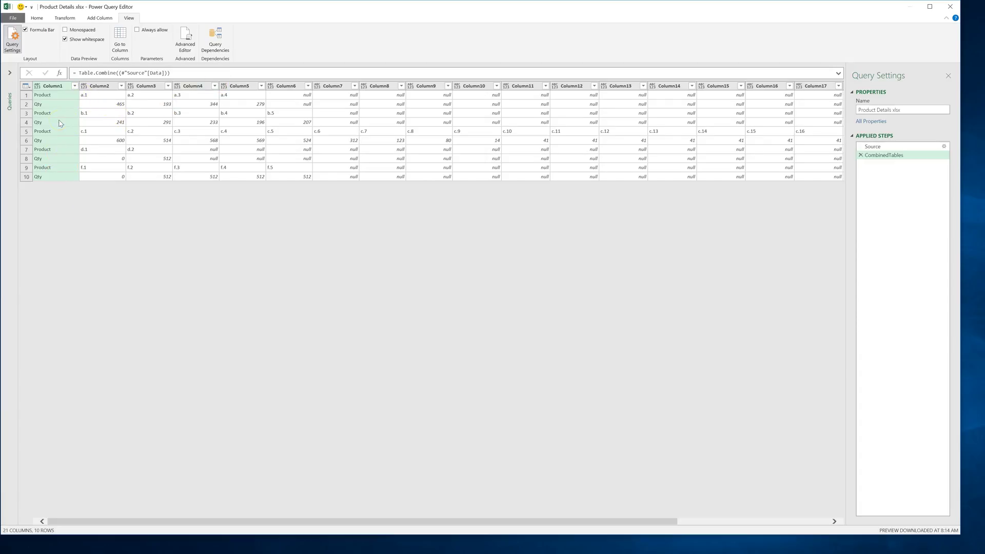
Filter Column1 to keep only the Product rows.
left_click(75, 86)
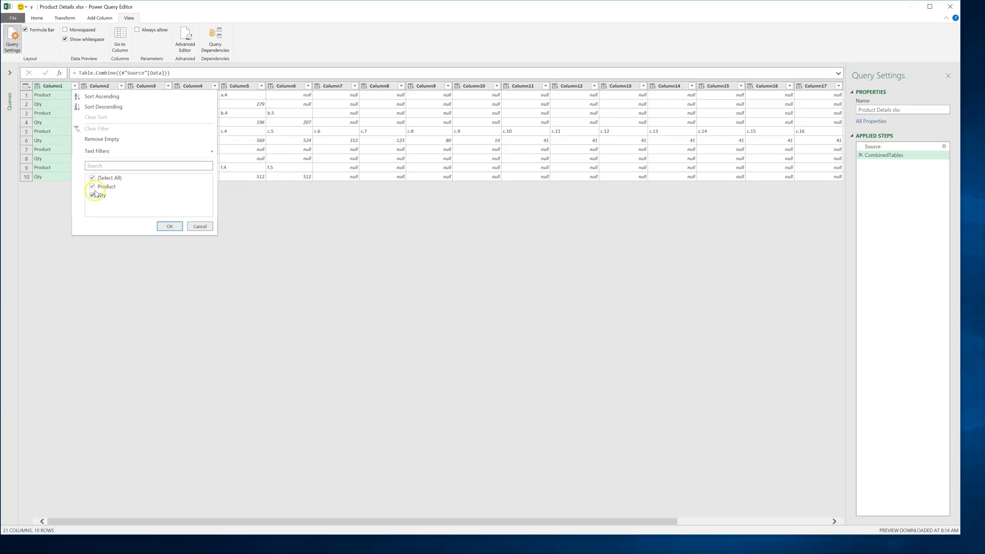
left_click(92, 178)
left_click(92, 187)
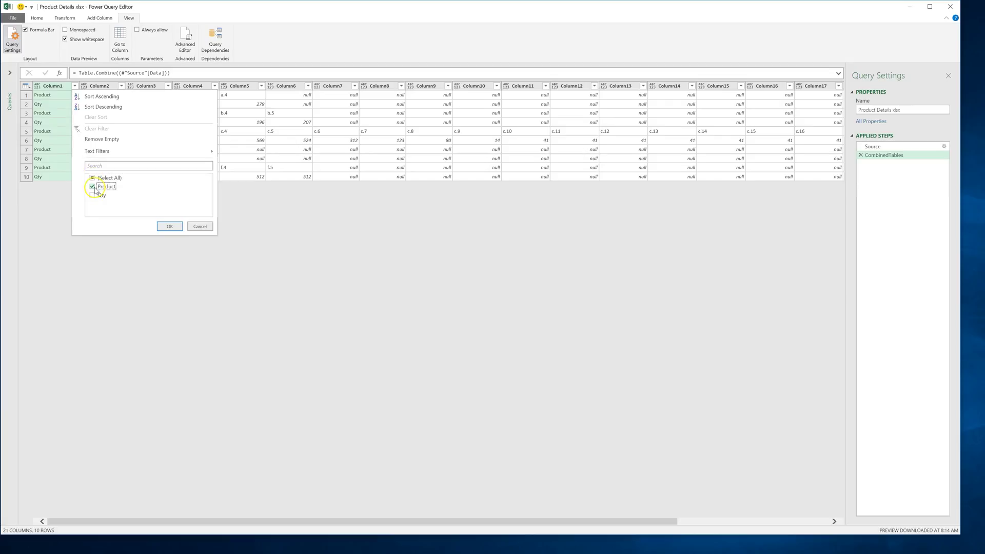
left_click(169, 227)
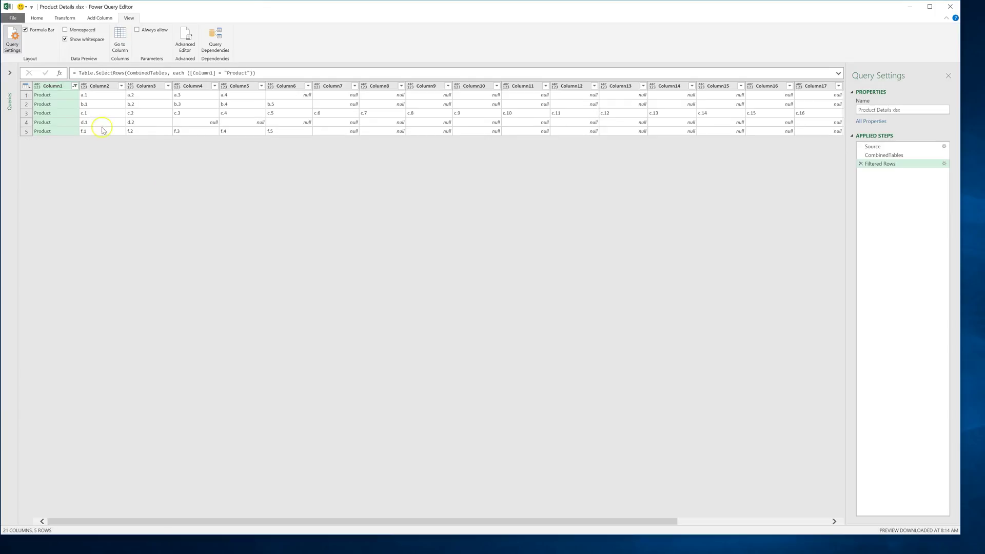
Unpivot every column except Column1, then keep only the Value column of 36 product codes.
right_click(64, 86)
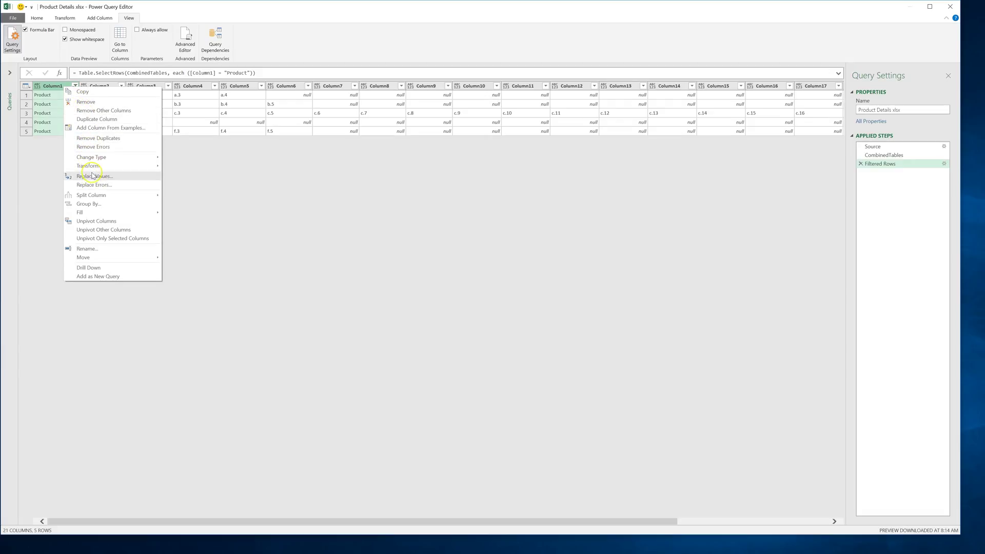
left_click(100, 234)
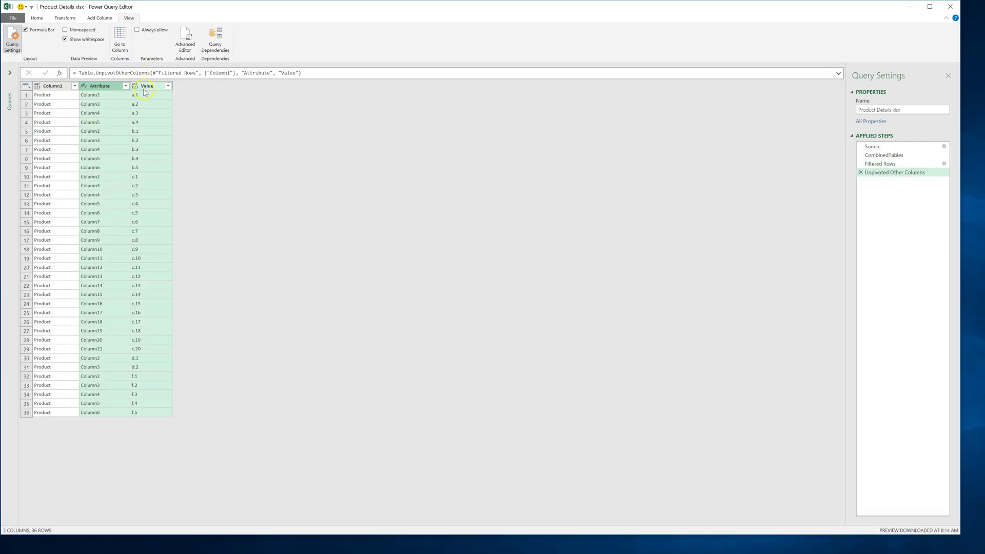
left_click(145, 88)
right_click(145, 90)
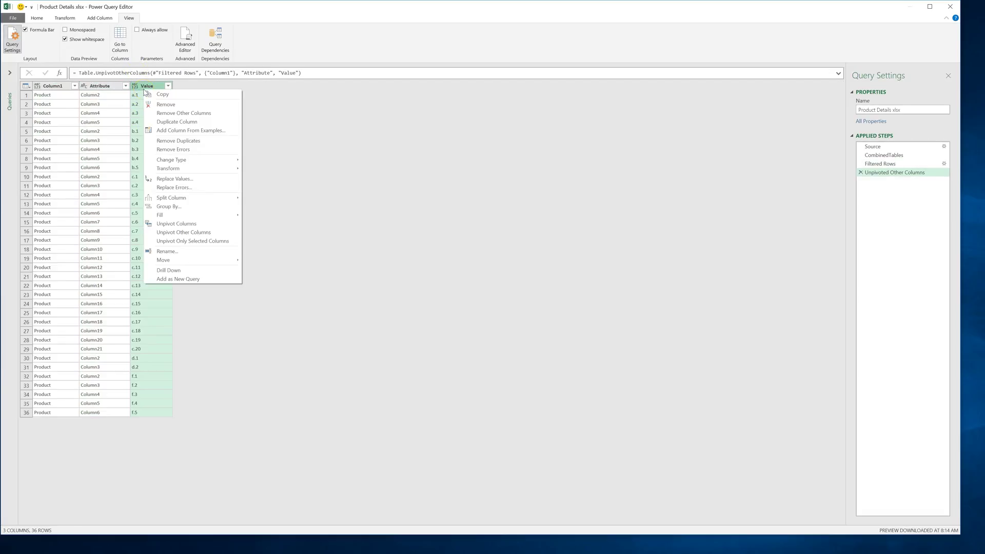
left_click(157, 113)
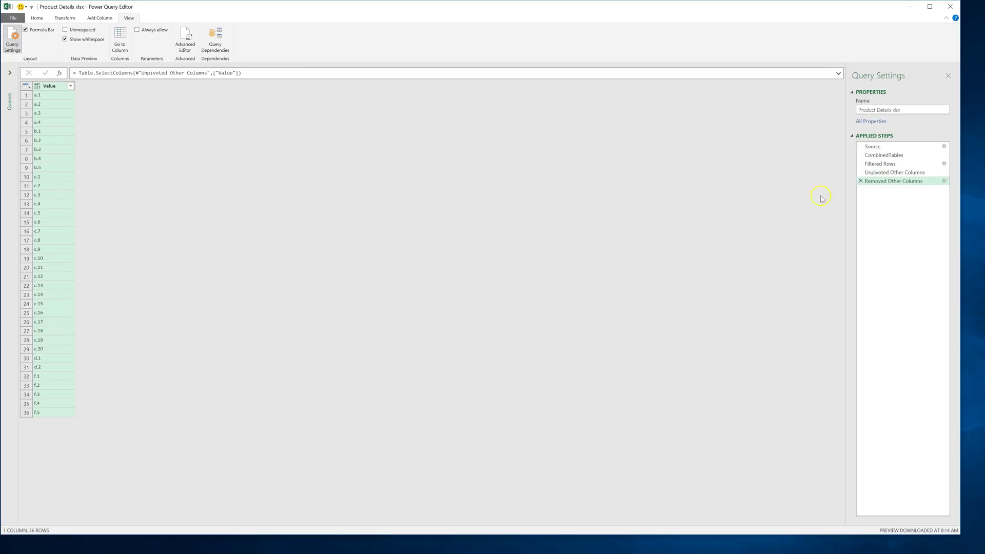
left_click(36, 18)
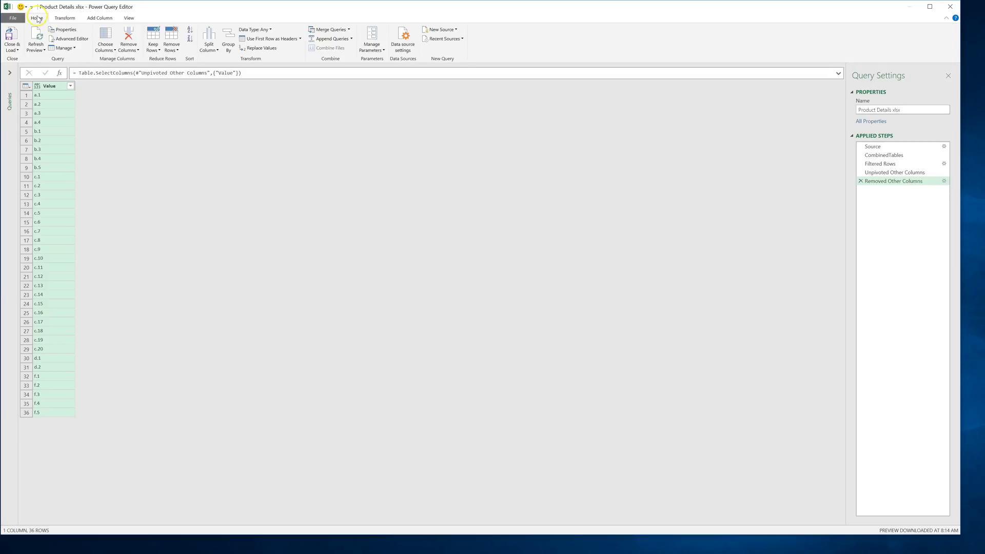
Load the 36-code Value list to Sheet2, then place the Get Data2 and Product Details windows side by side.
left_click(14, 37)
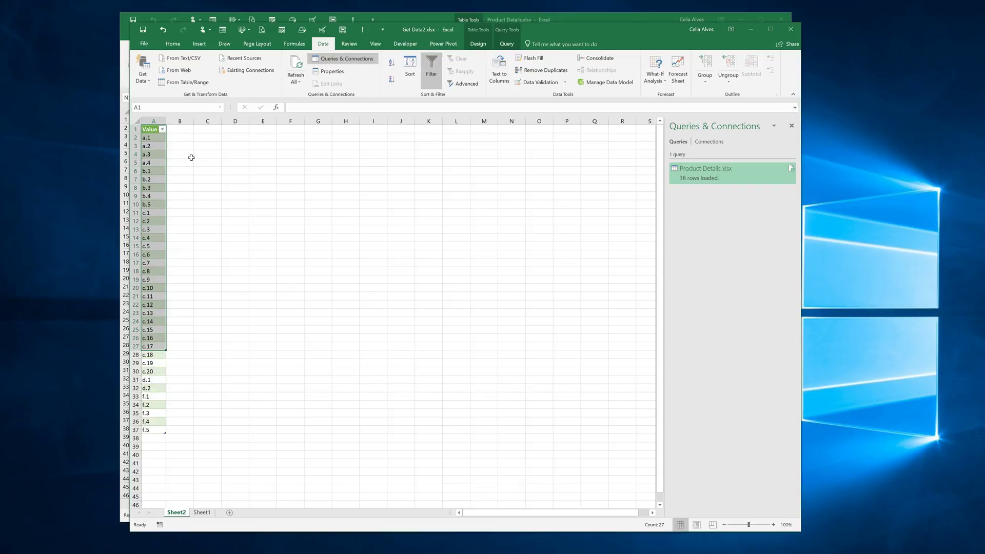
left_click(216, 305)
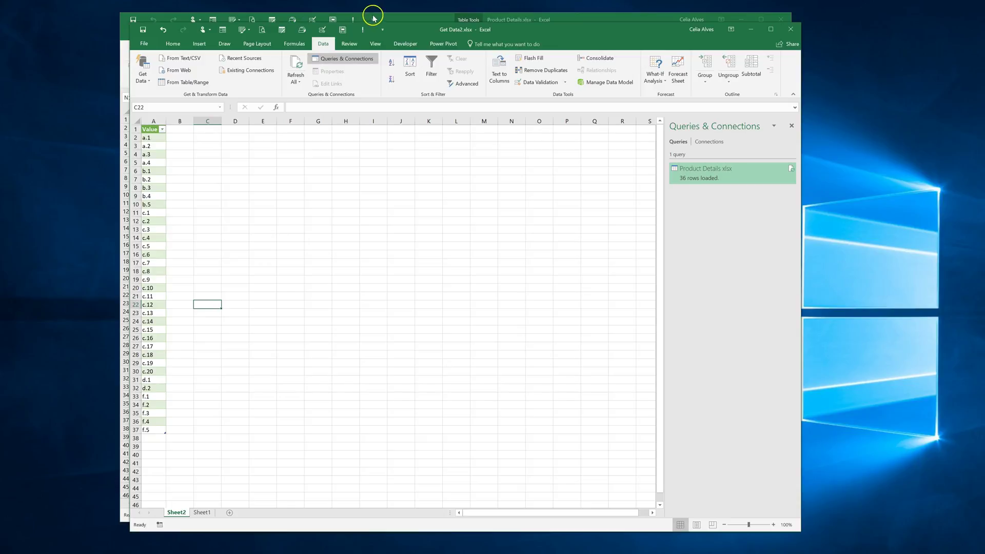
left_click_drag(400, 30, 538, 14)
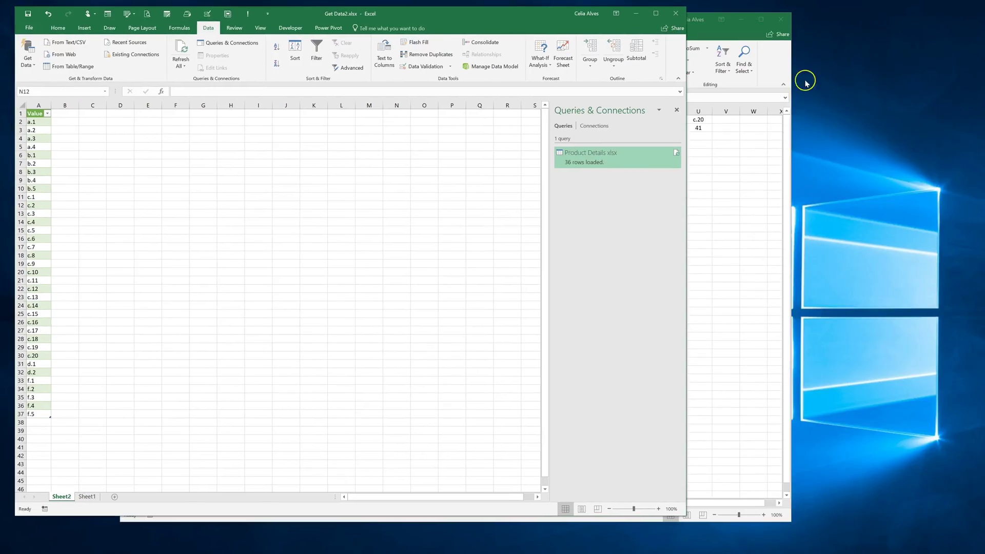
left_click(715, 29)
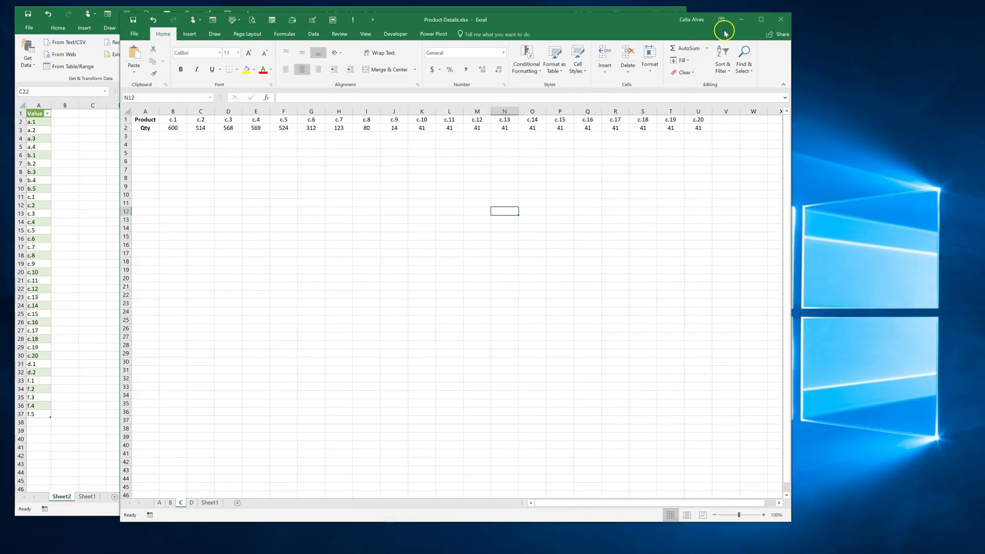
left_click_drag(824, 26, 900, 35)
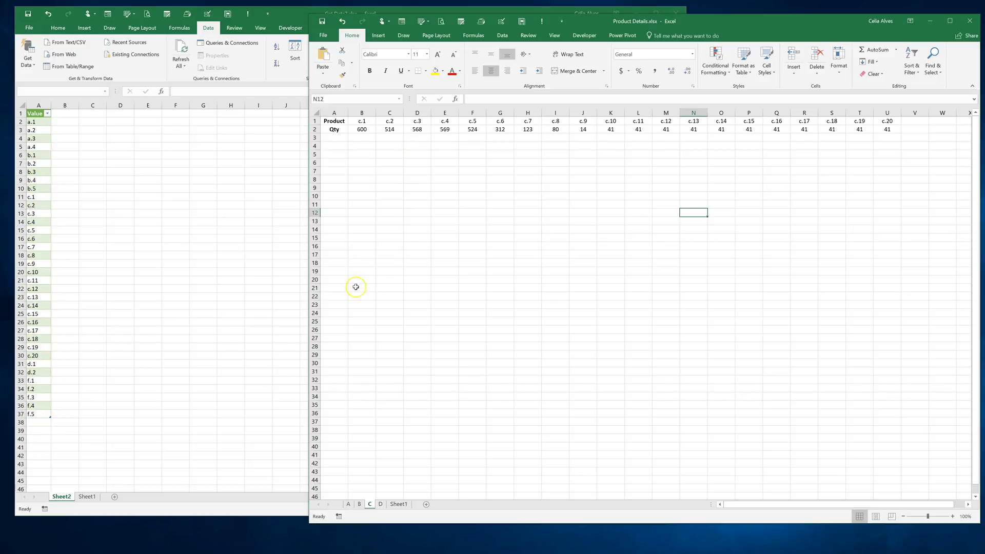
Step through sheets A, B, C and D to the sheet holding products f.1–f.5.
left_click(349, 505)
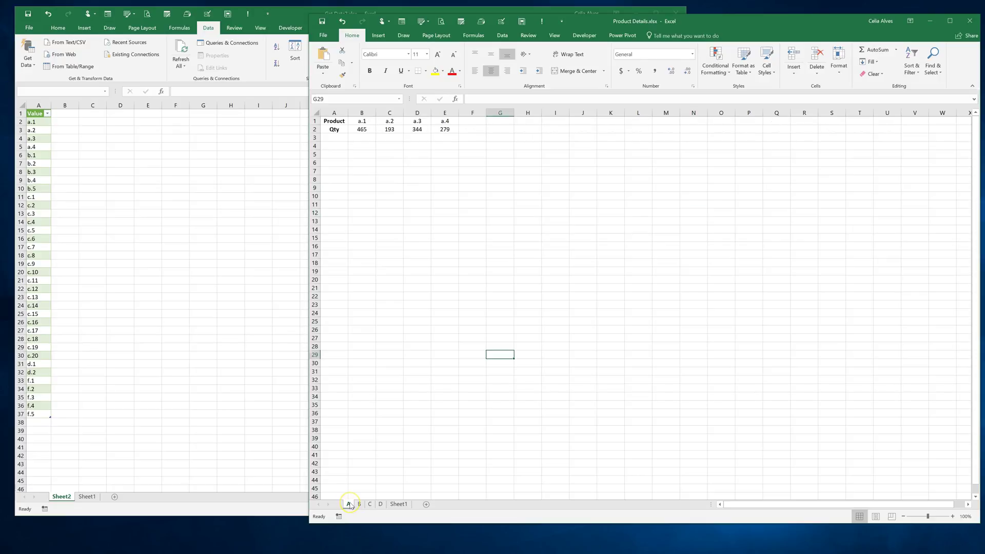
left_click(360, 504)
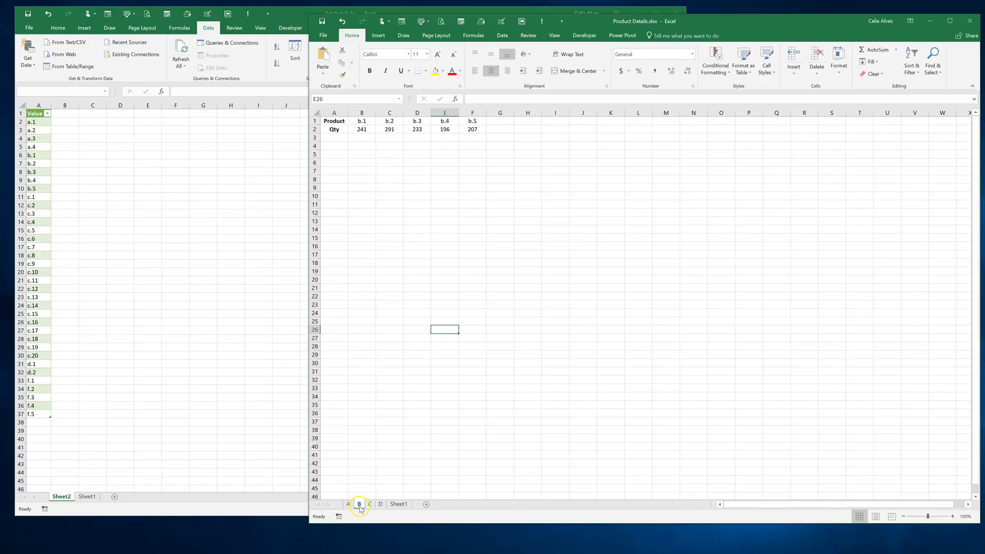
left_click(370, 505)
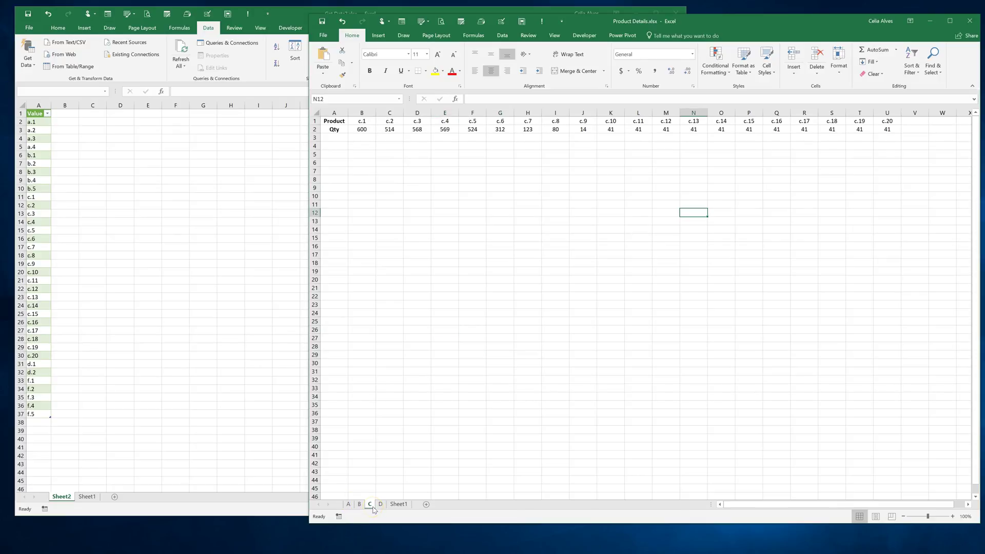
left_click(381, 505)
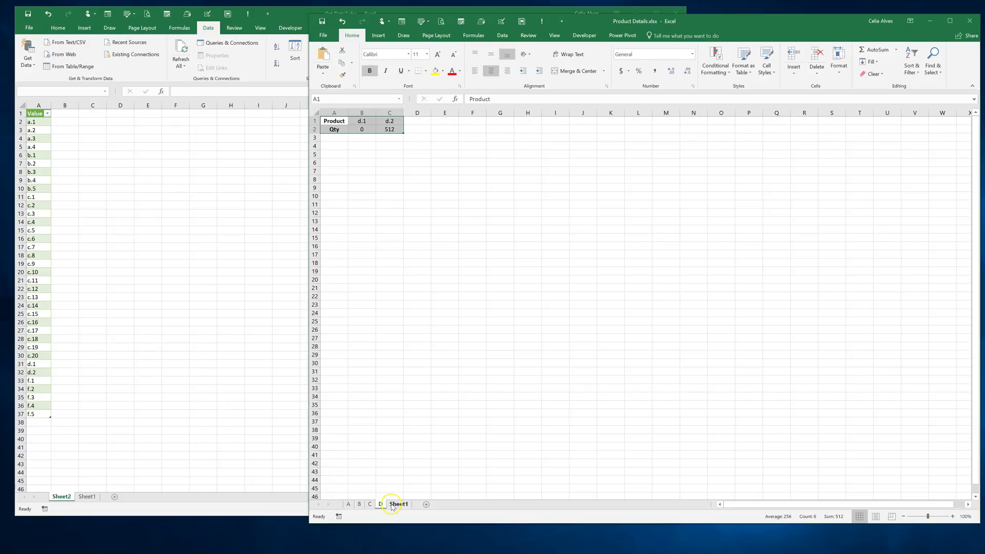
left_click(393, 505)
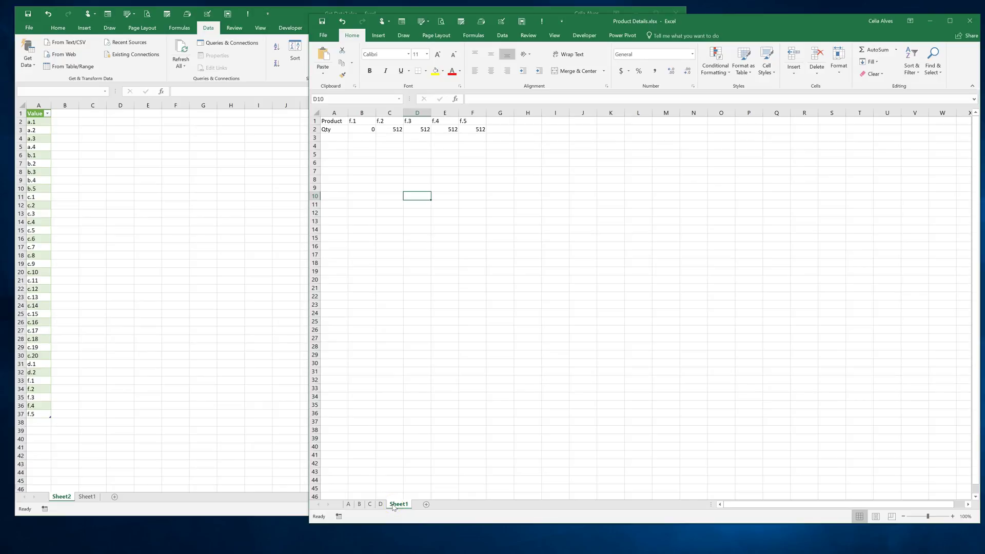
Rename that sheet to F and add a new blank sheet after it.
double_click(393, 505)
type("F")
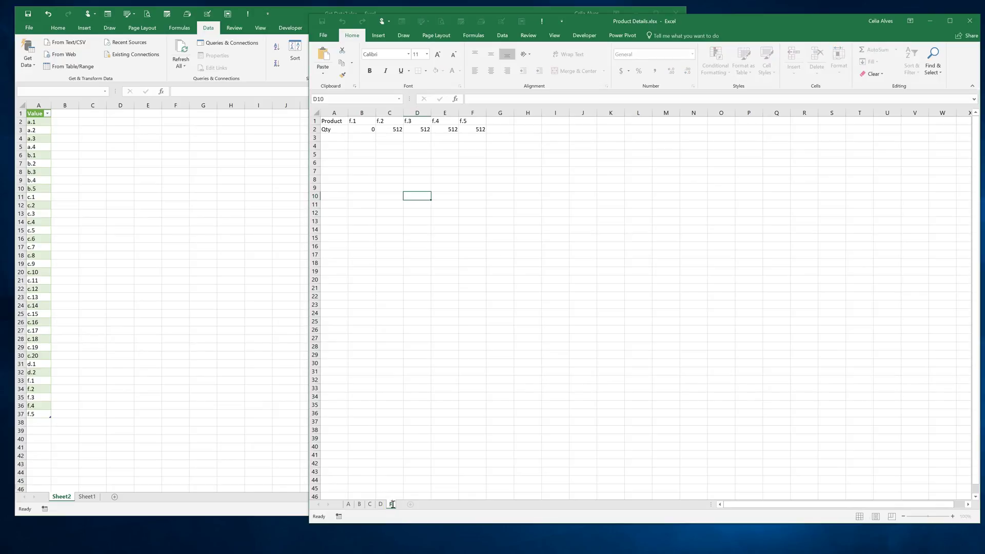
left_click(413, 430)
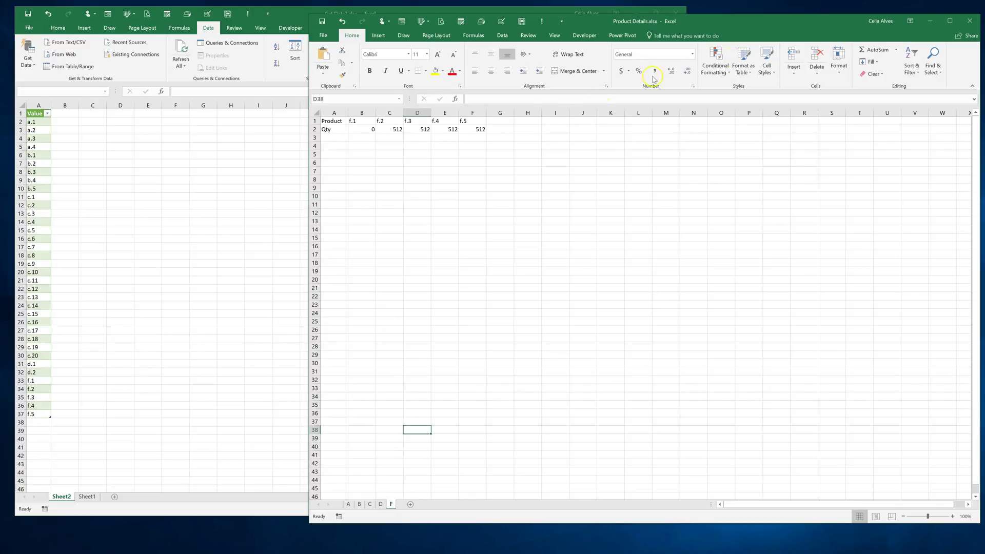
left_click(380, 321)
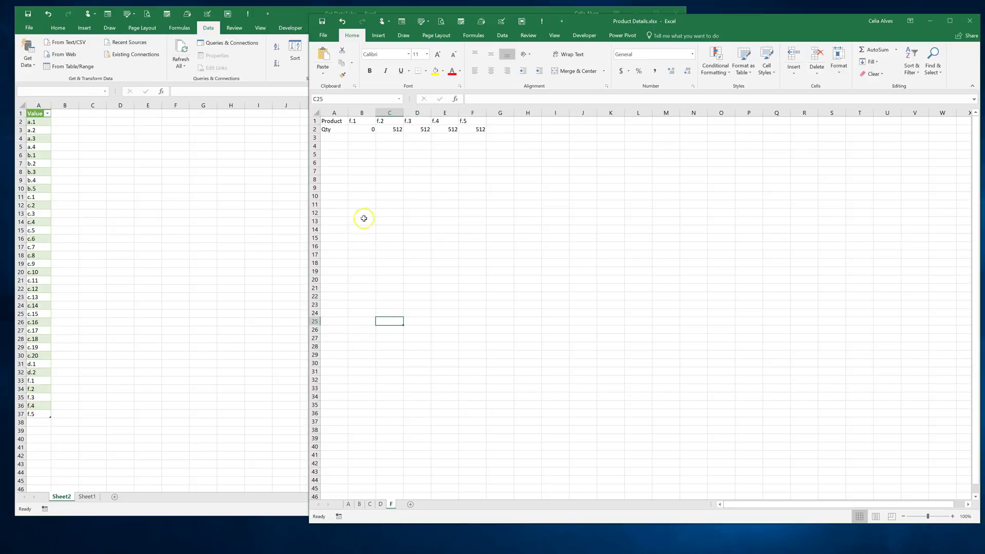
left_click(411, 505)
Name the new sheet G and paste sheet F's Product and Qty block A1:C2 into it.
double_click(409, 504)
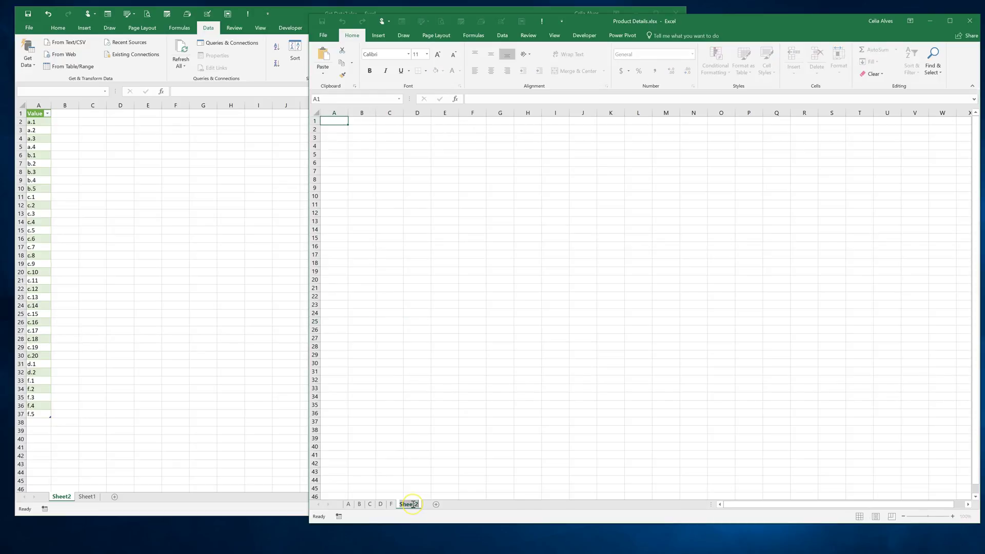
type("G")
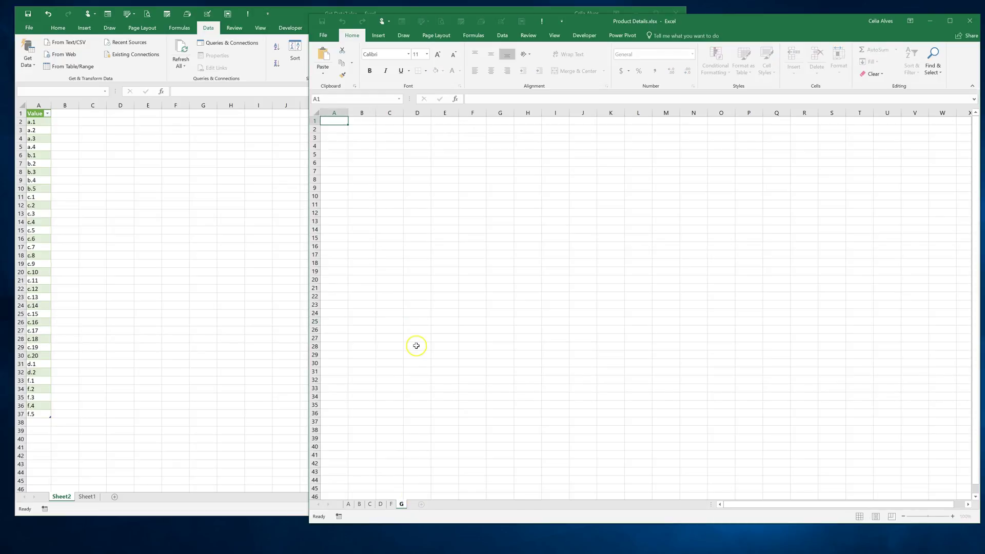
left_click(414, 345)
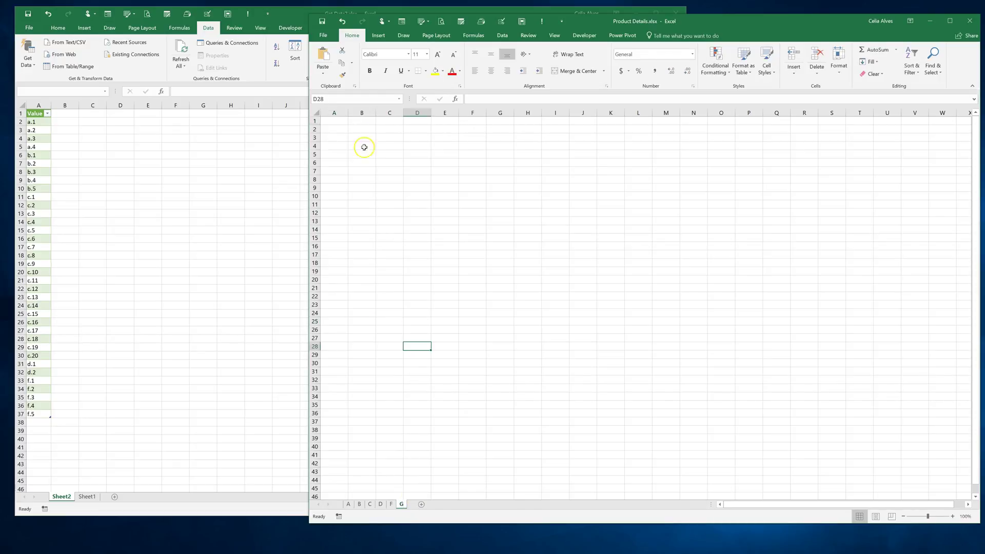
left_click(391, 504)
left_click_drag(343, 123, 392, 129)
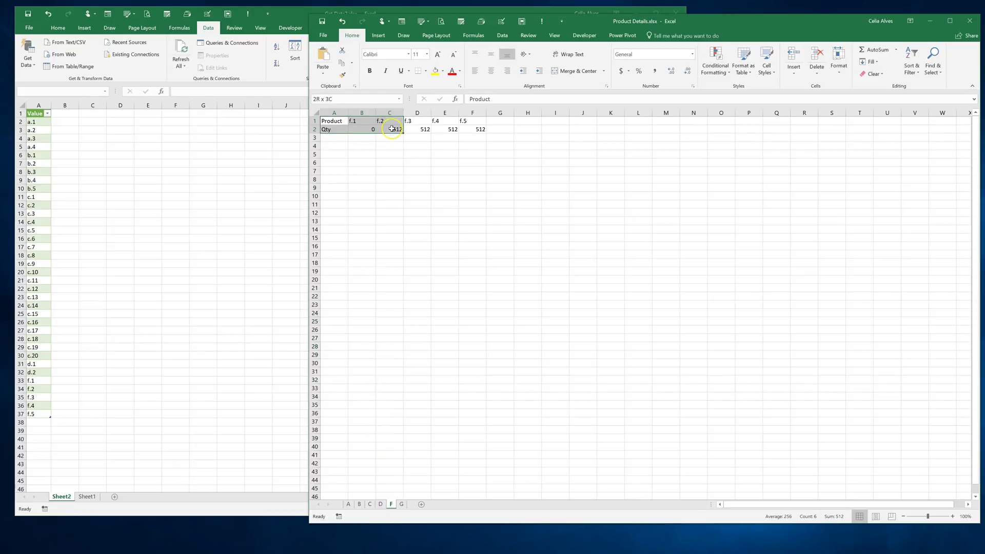
key("ctrl+c")
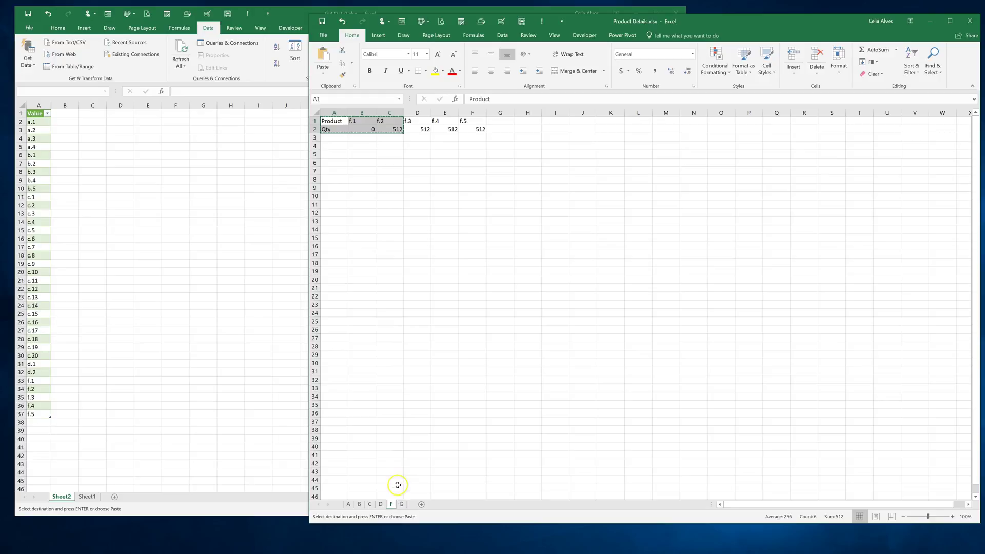
left_click(403, 504)
left_click(340, 121)
key("Return")
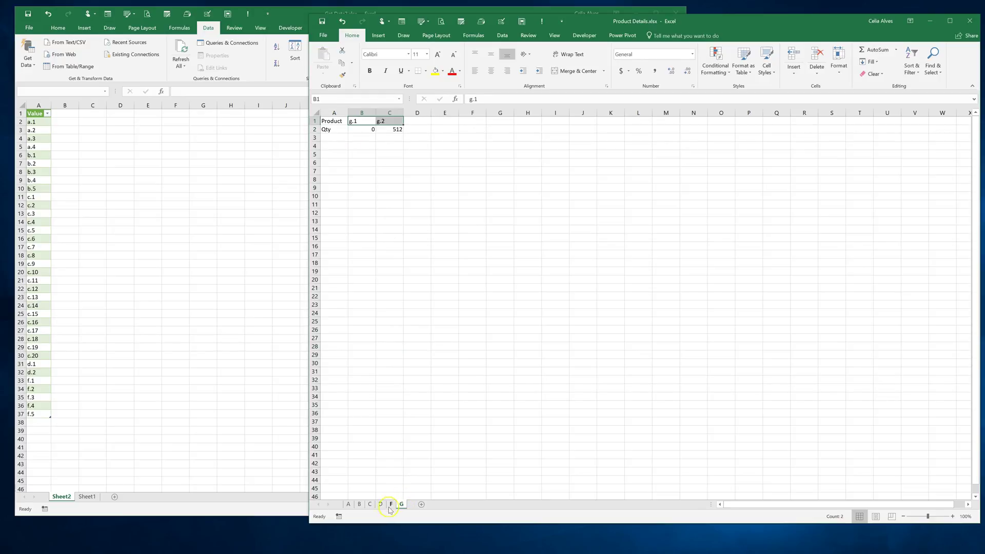
On sheet C, extend the product codes to c.21–c.30, each with quantity 41.
left_click(369, 504)
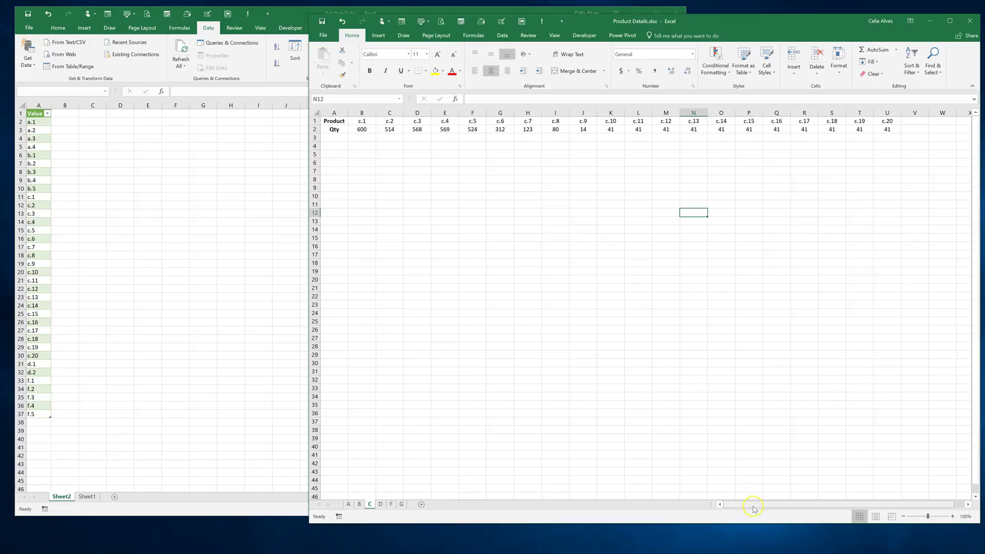
left_click_drag(754, 508, 867, 493)
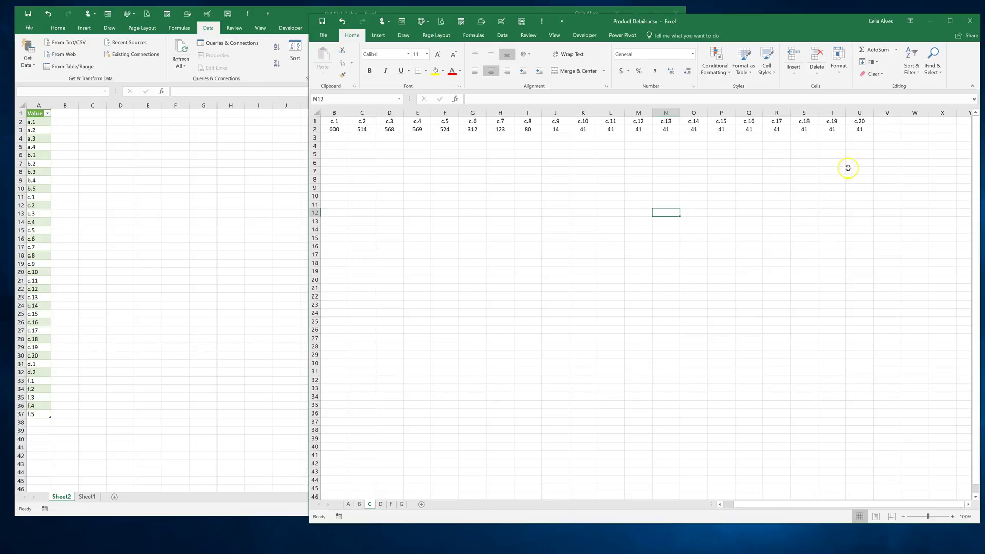
left_click(860, 122)
left_click_drag(873, 125, 918, 121)
left_click(635, 130)
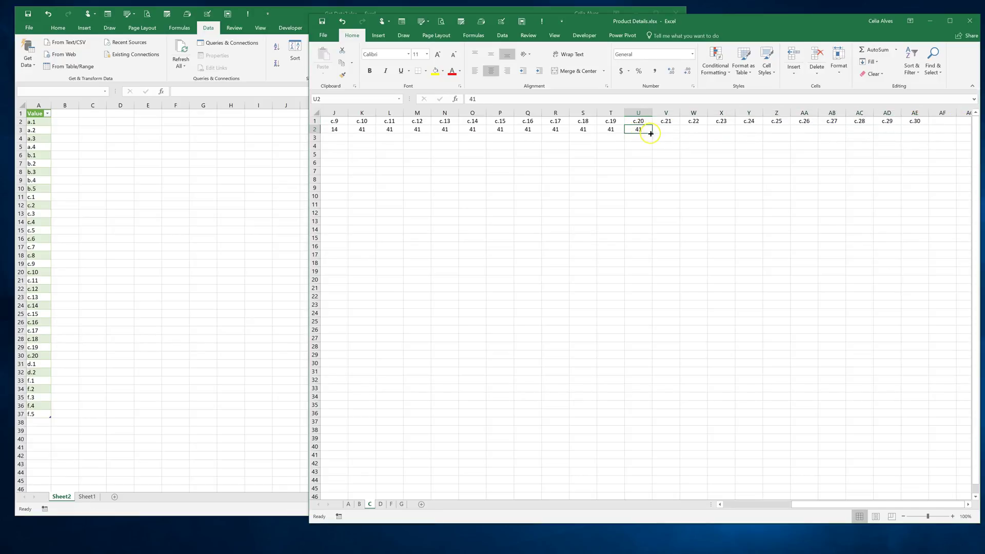
left_click_drag(658, 133, 906, 141)
left_click(603, 183)
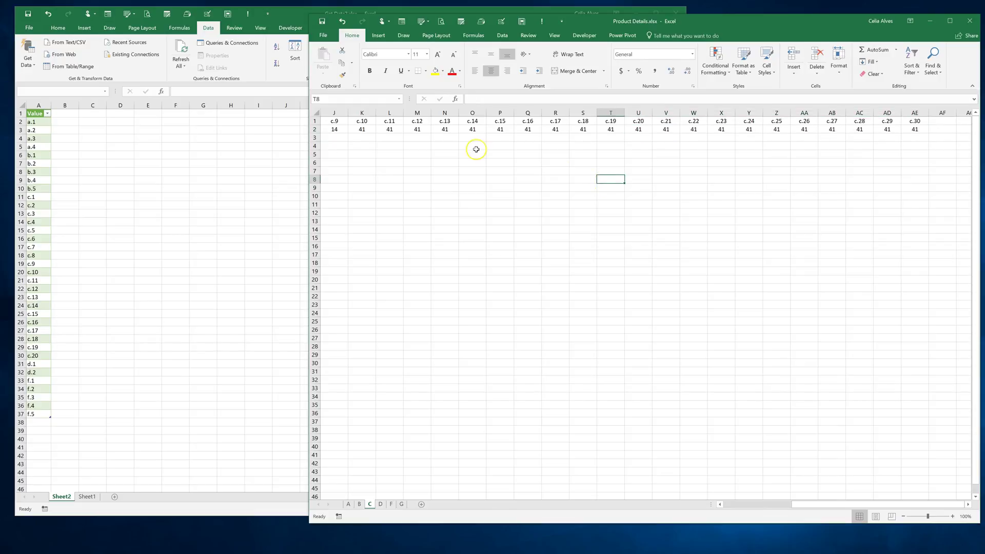
Save Product Details, then refresh Get Data2's Value table and check the new entries c.30 and g.2.
left_click(323, 21)
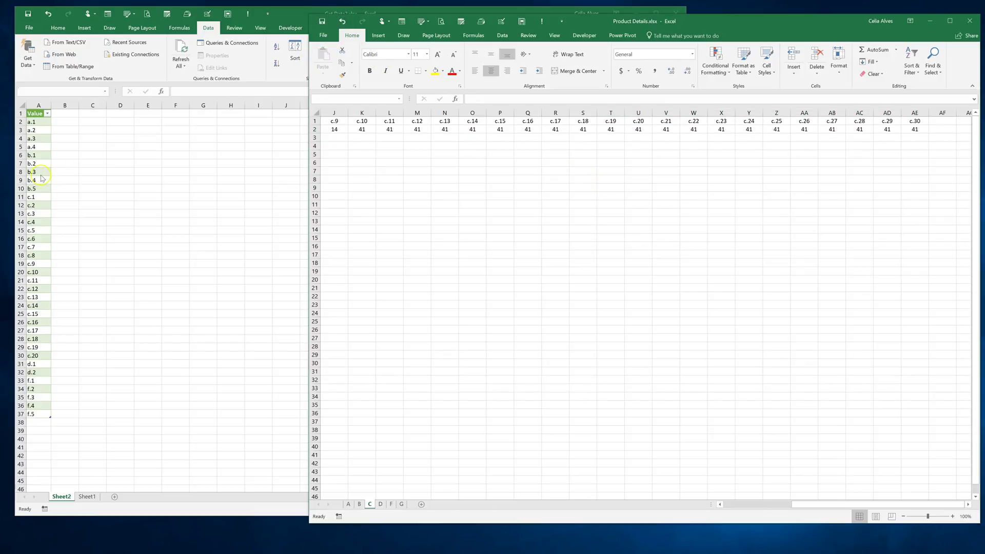
left_click(37, 178)
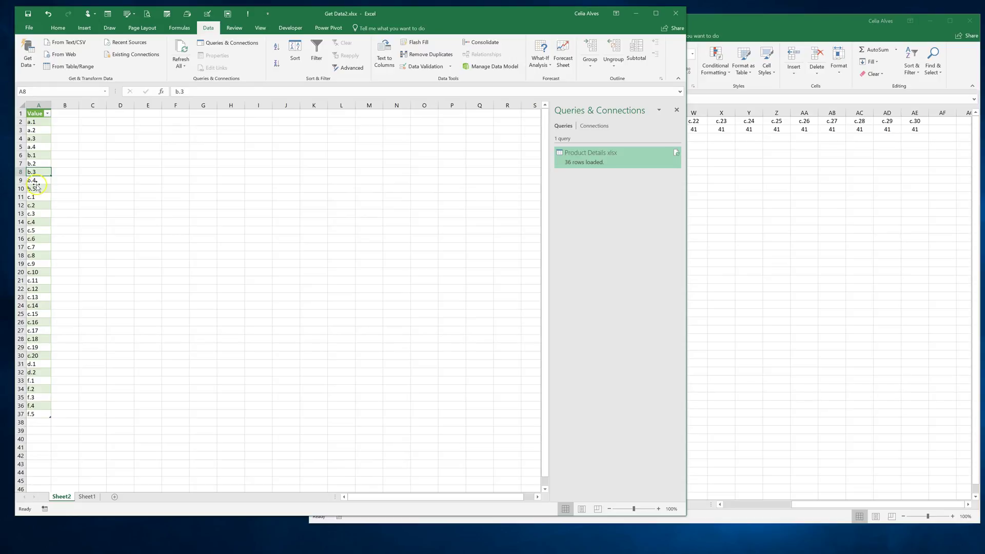
right_click(37, 183)
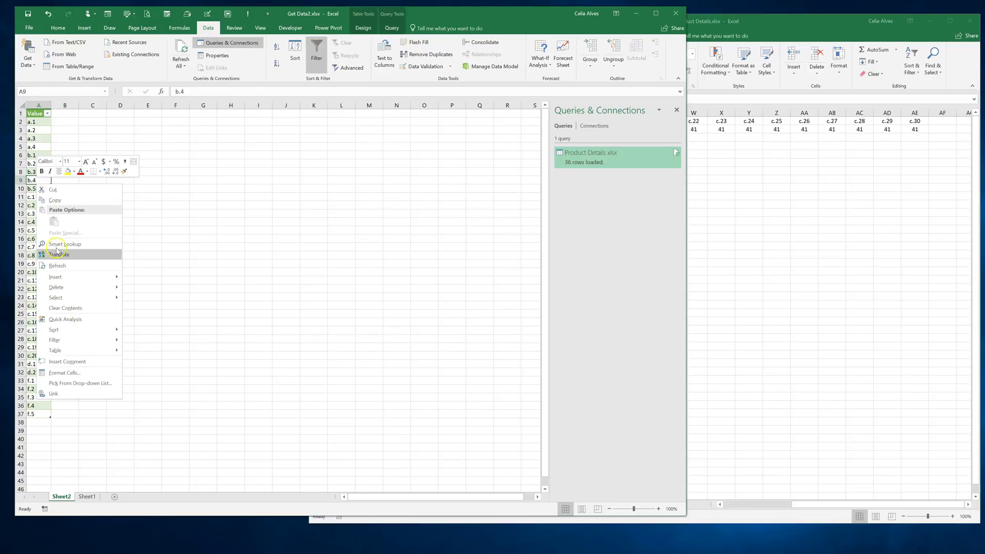
left_click(57, 265)
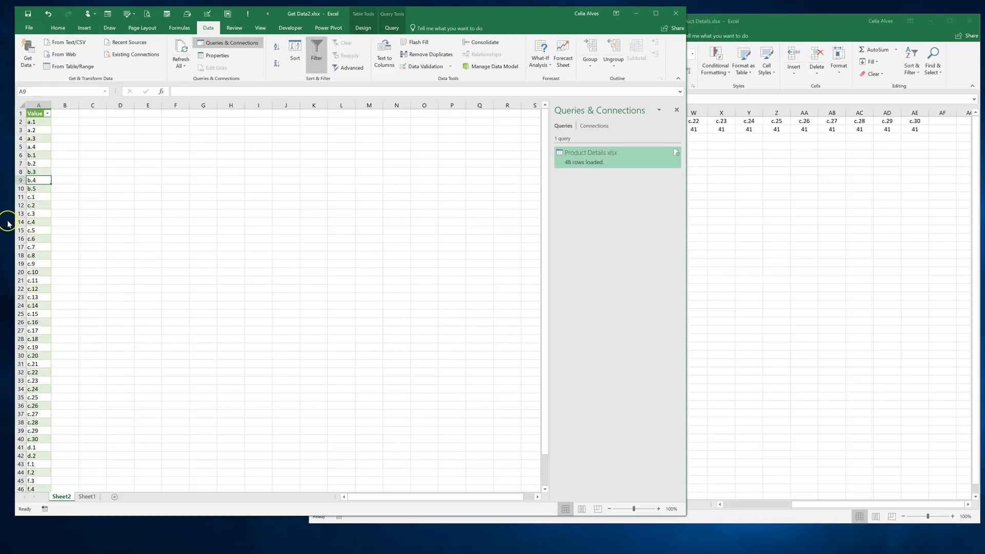
left_click(34, 437)
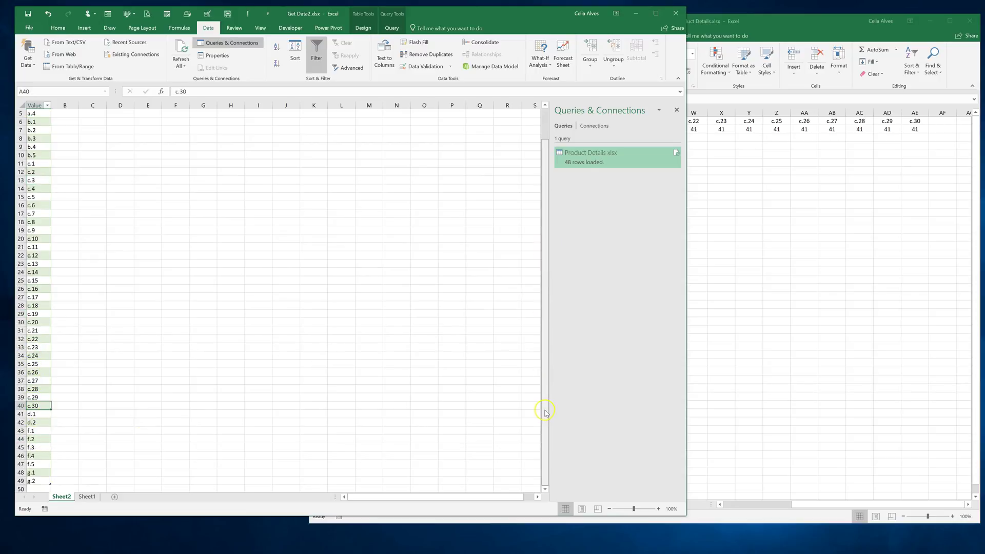
scroll(363, 324, "down", 1)
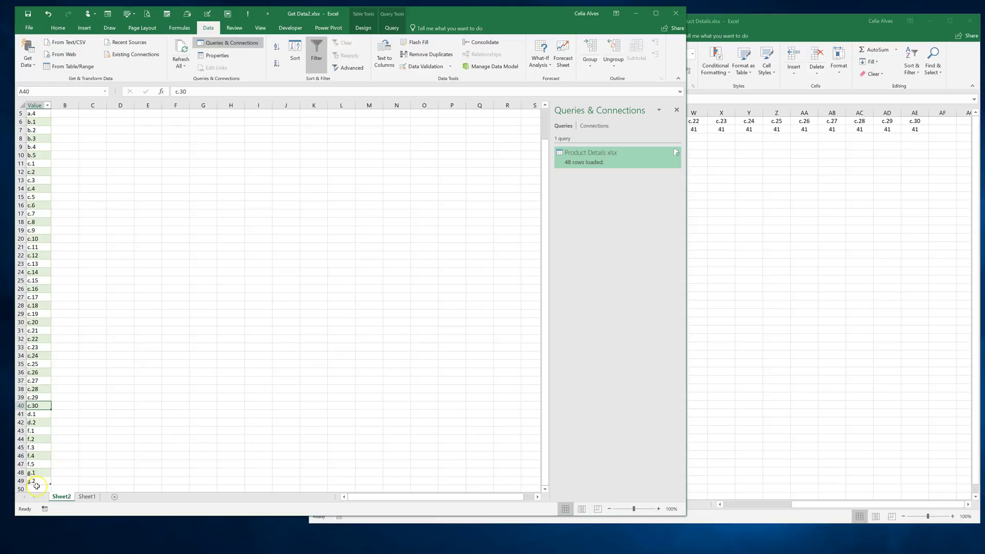
left_click(120, 405)
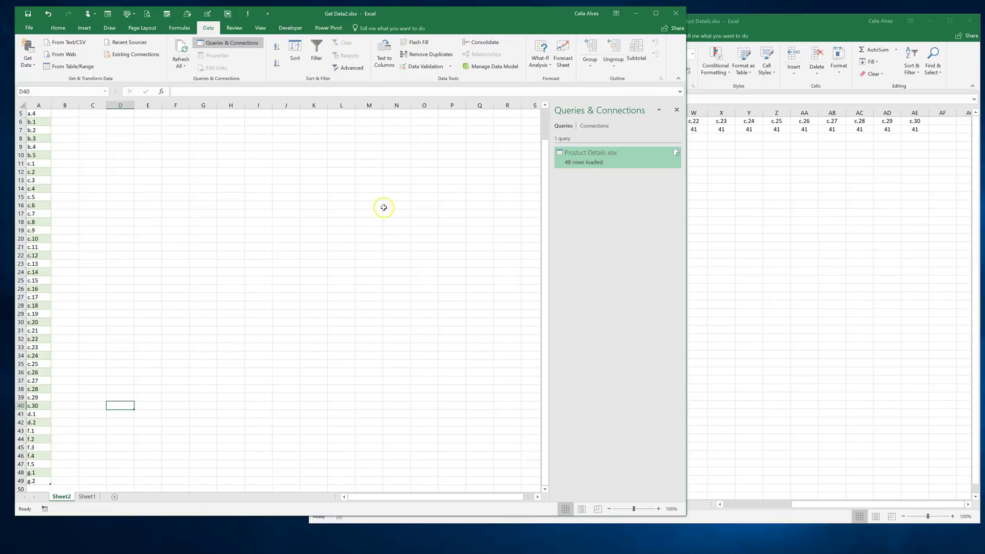
Bring Product Details forward beside the Get Data2 Value list, showing sheet C's codes through c.30.
left_click(709, 202)
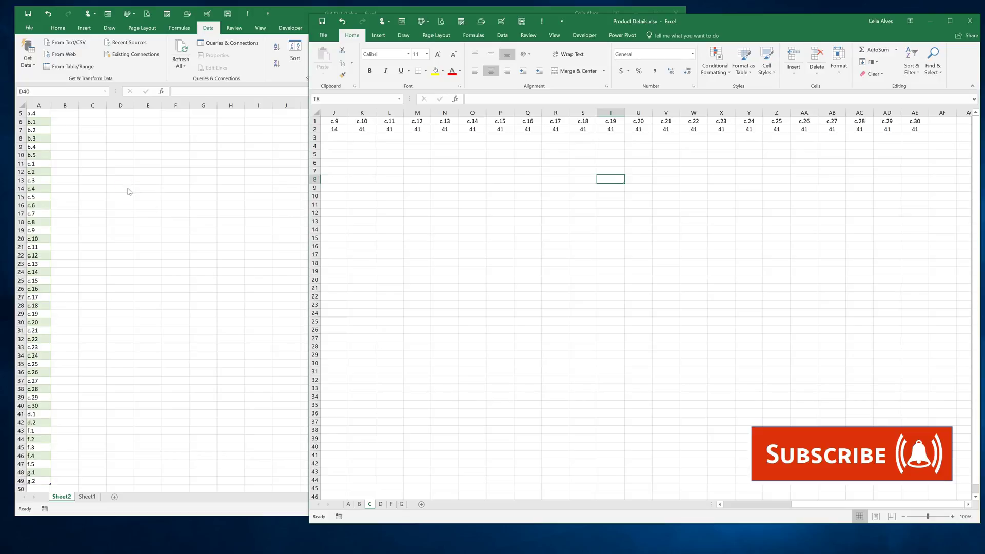
left_click(981, 274)
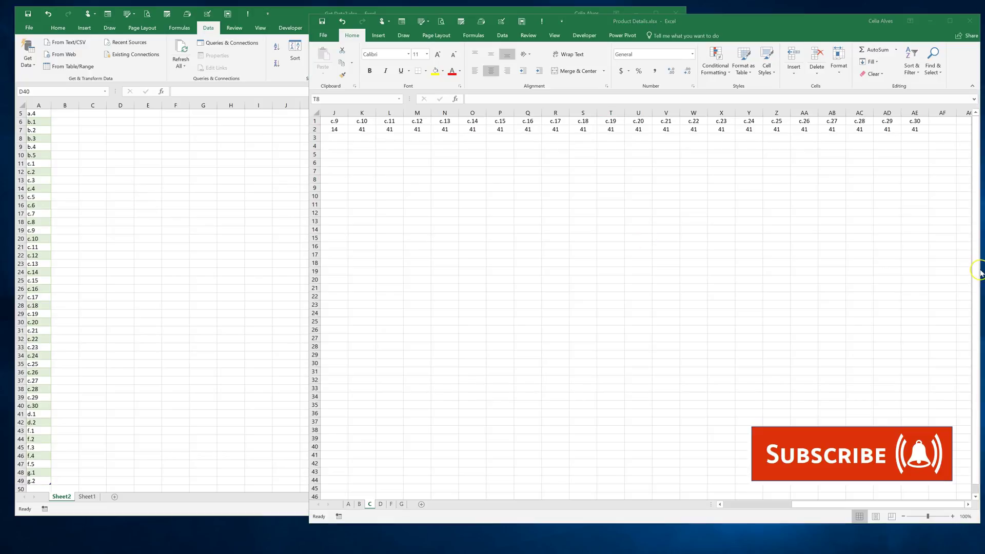